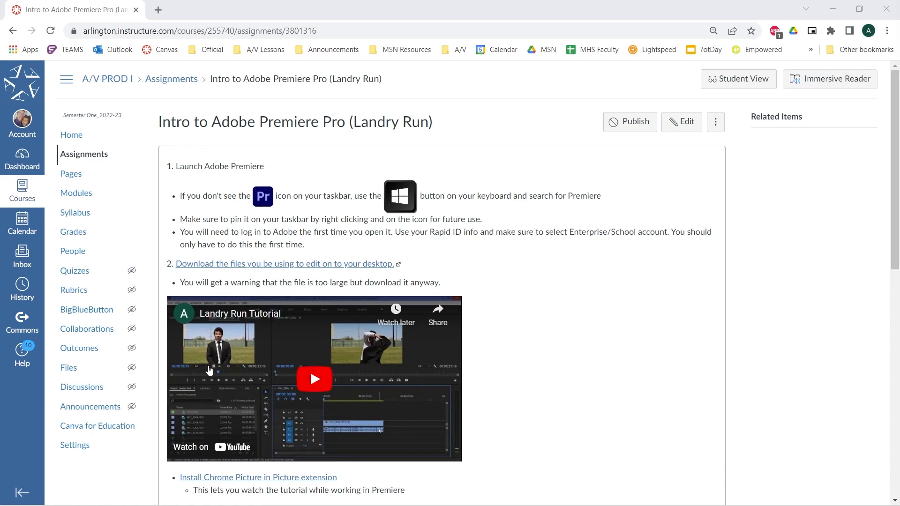
Search the computer for "prem" to locate Adobe Premiere Pro 2022 and check its taskbar pinning options
mouse_move(190, 496)
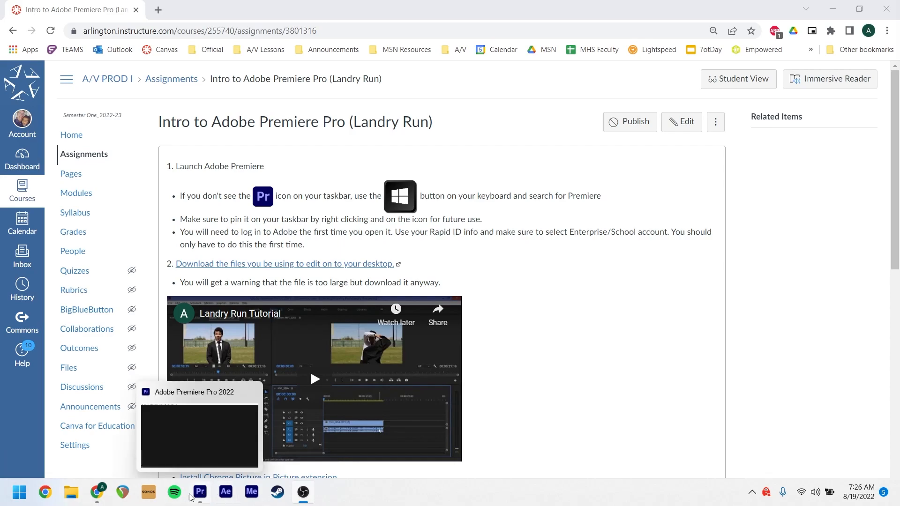
click(18, 492)
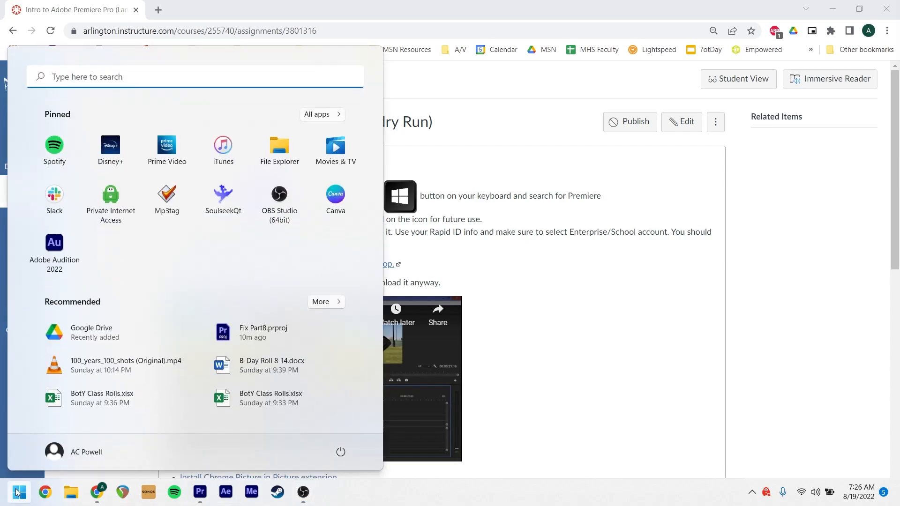
click(163, 74)
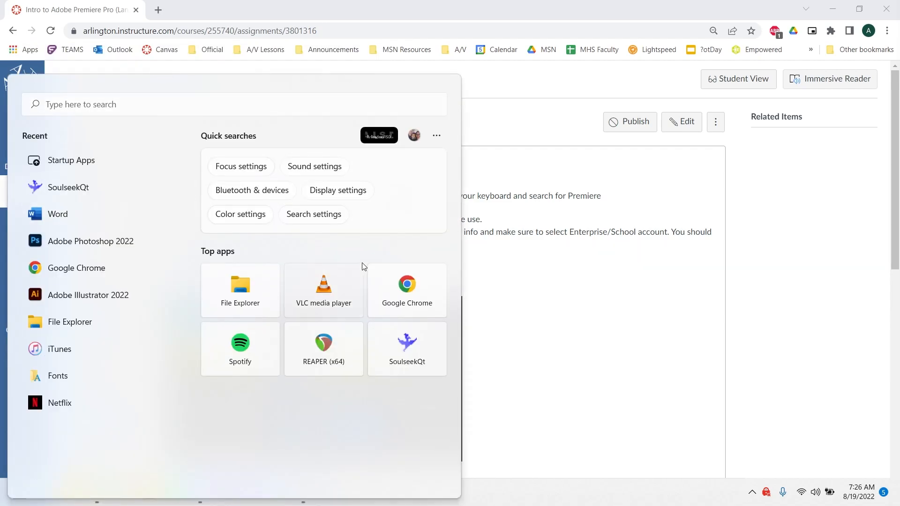
click(293, 101)
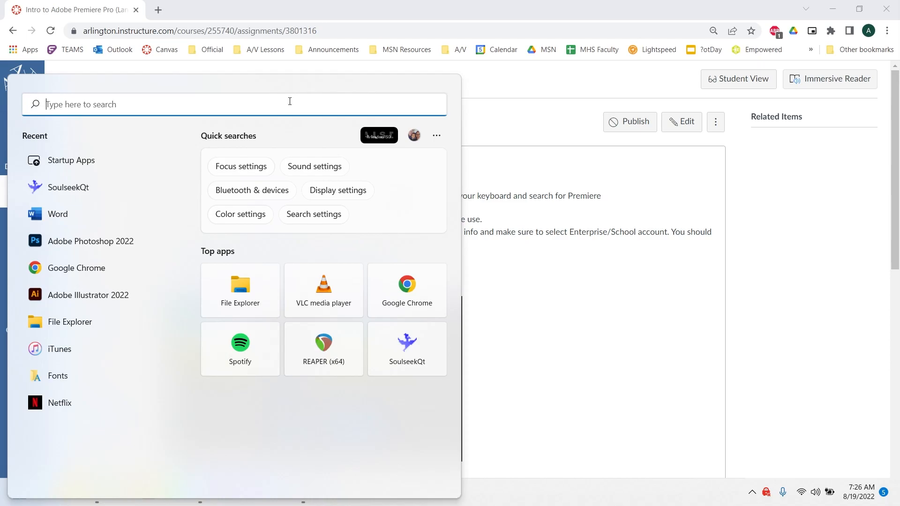
text(pre)
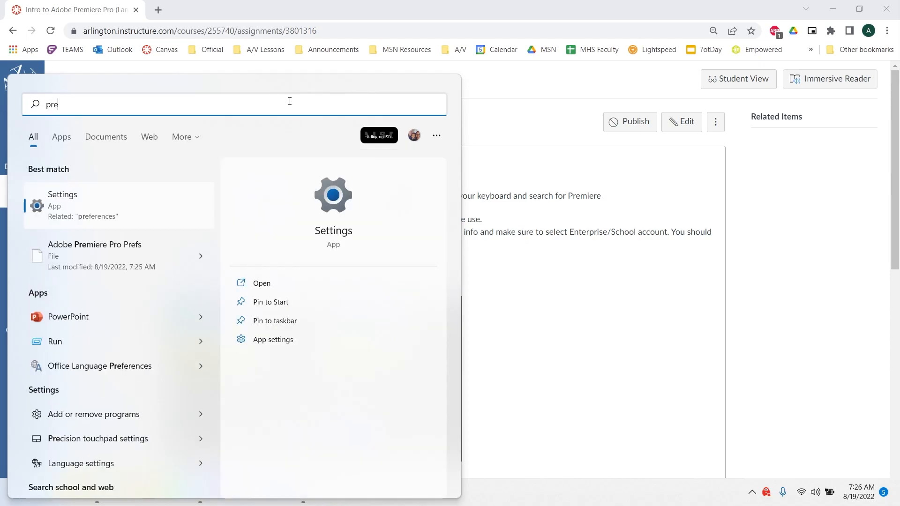
text(m)
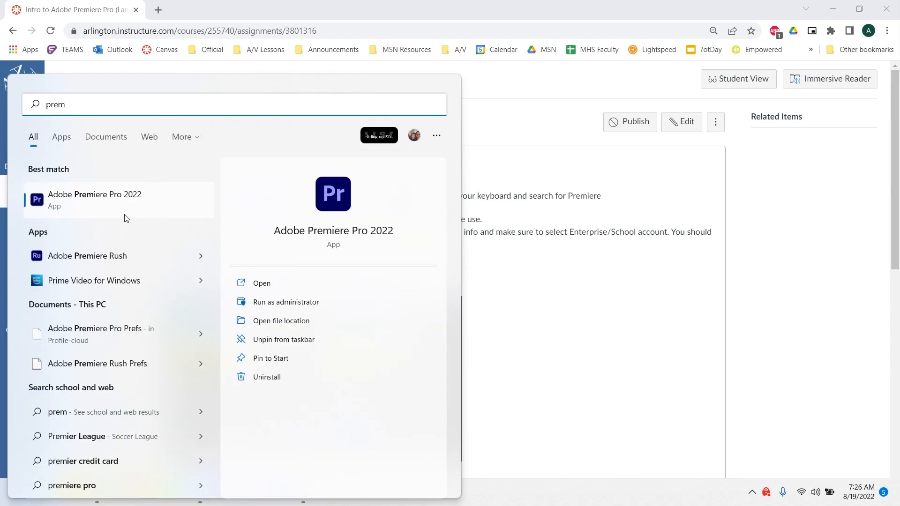
click(530, 368)
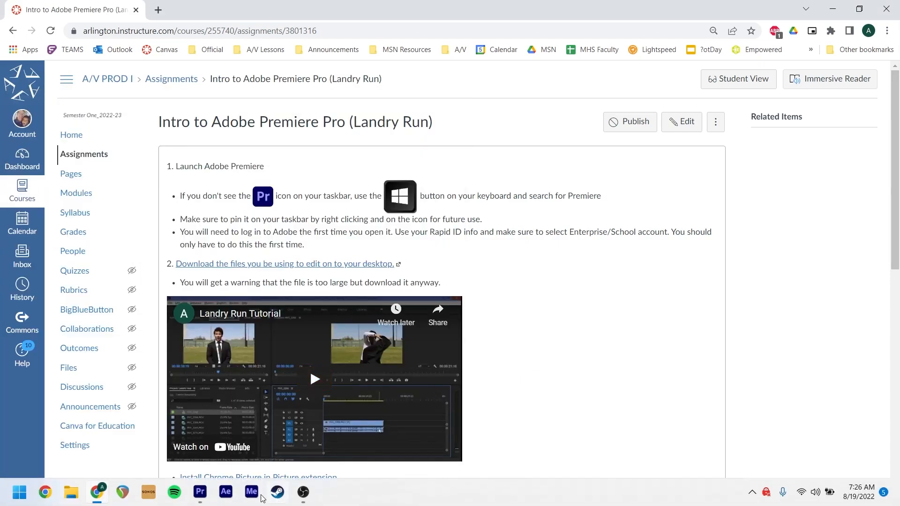
right_click(201, 494)
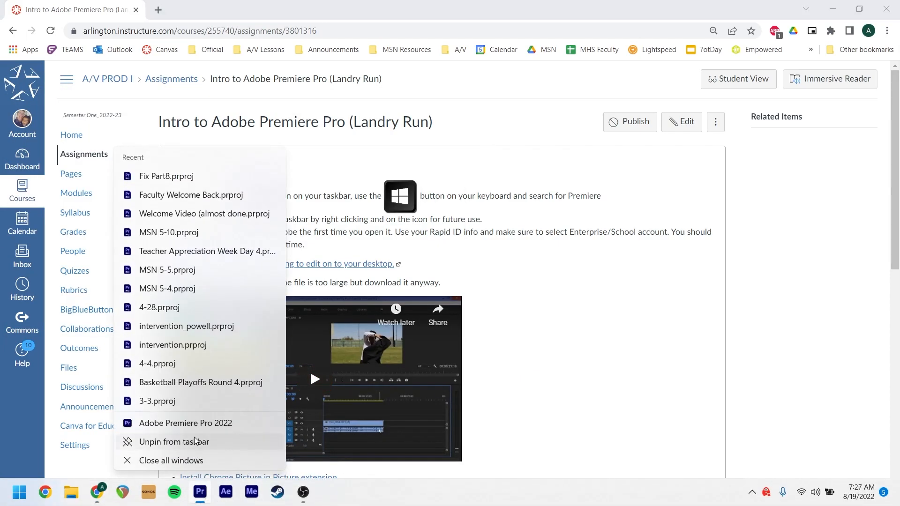
click(531, 267)
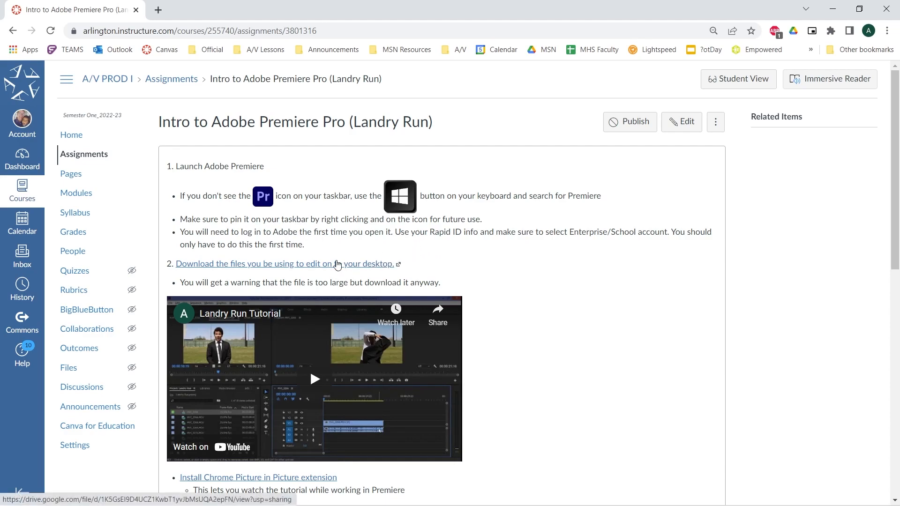
Download Intro to PP (Landry Run).zip from the assignment's file link despite the virus-scan warning, saving it to the Desktop
click(337, 264)
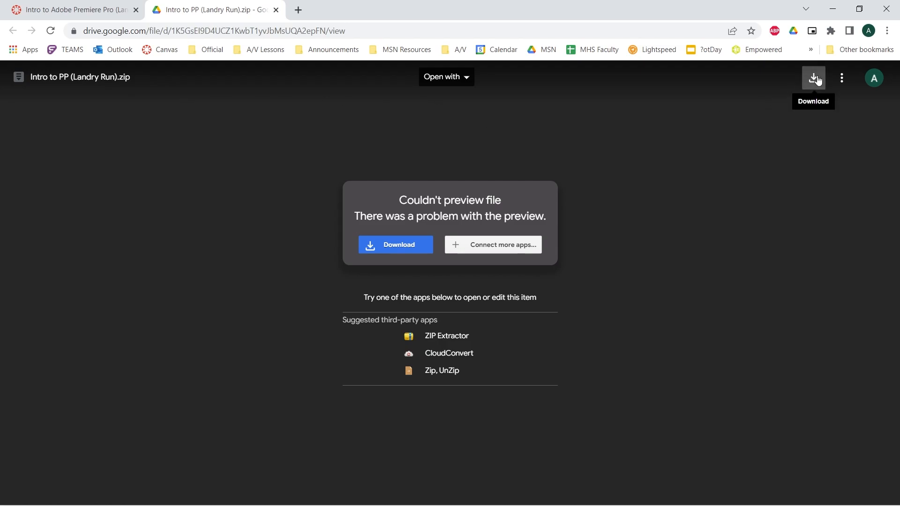
click(403, 247)
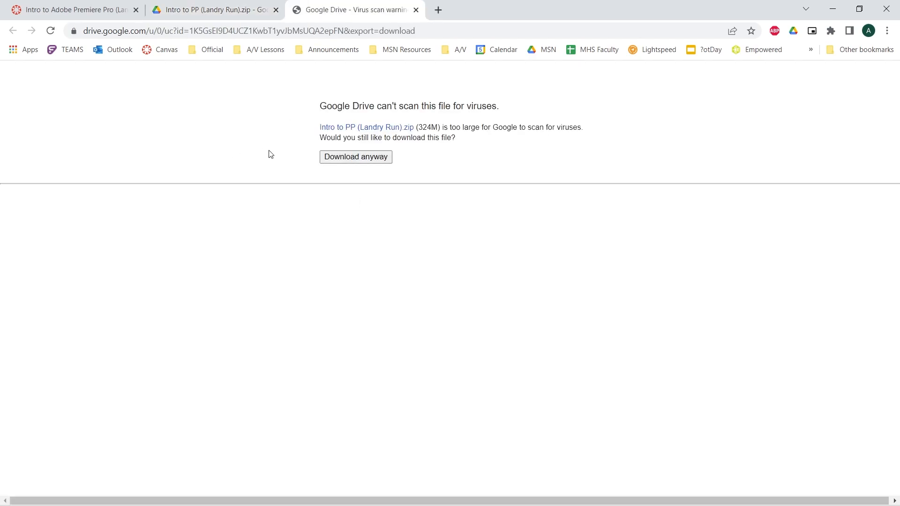
click(329, 157)
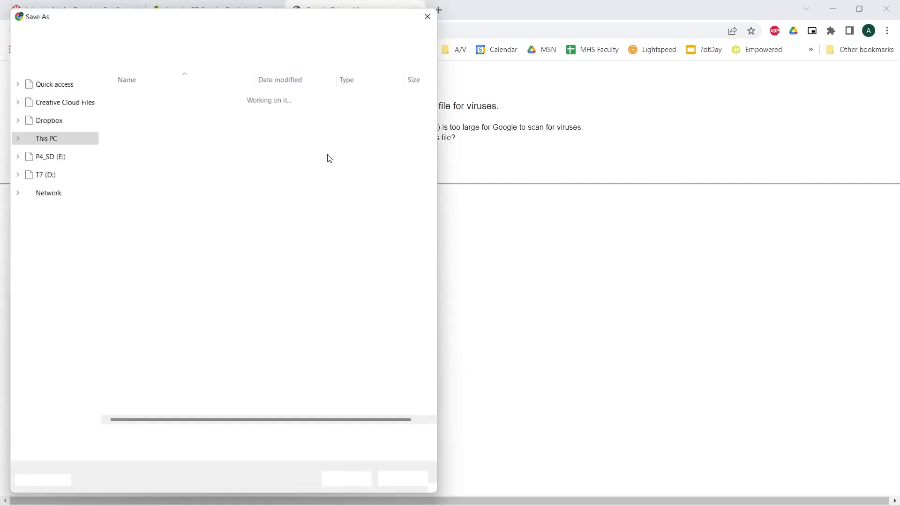
drag(257, 17, 332, 22)
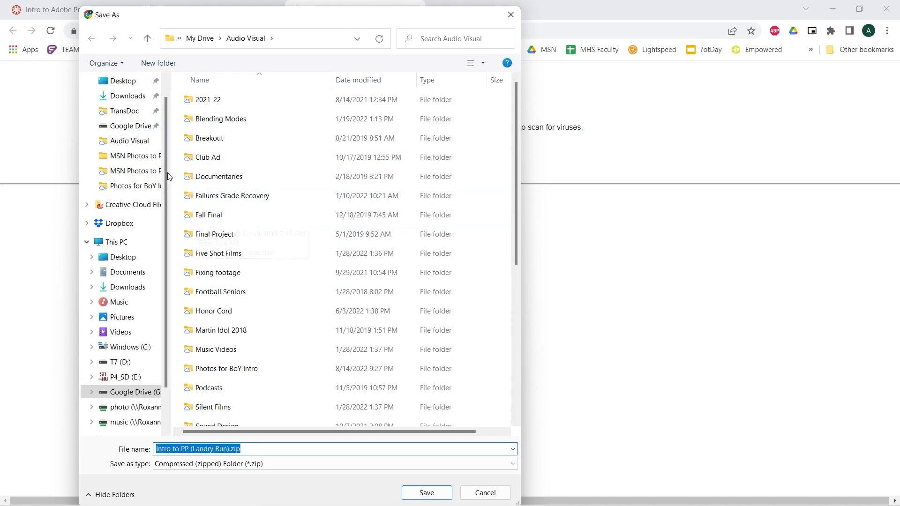
drag(167, 156, 167, 118)
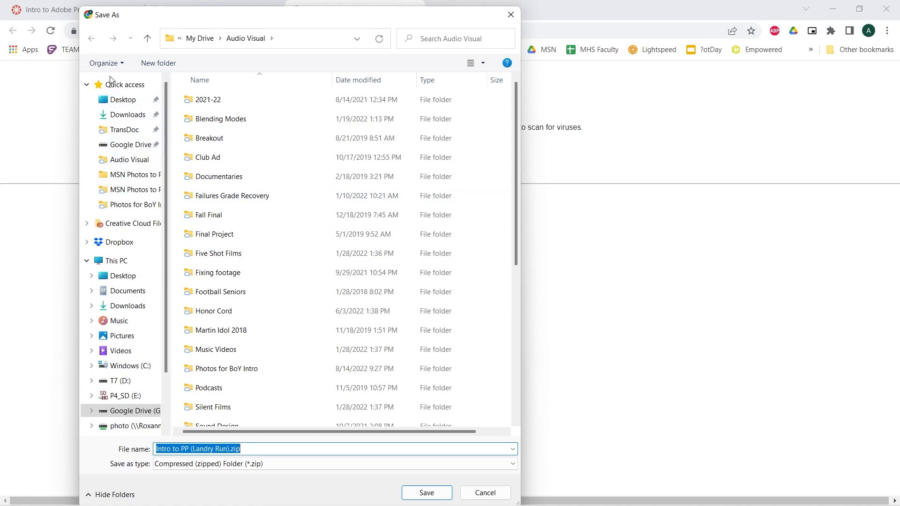
click(126, 101)
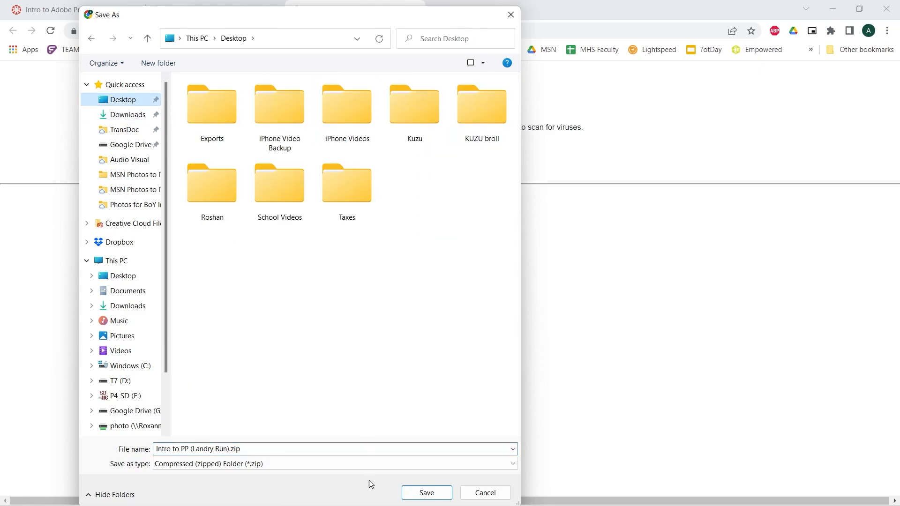
click(418, 495)
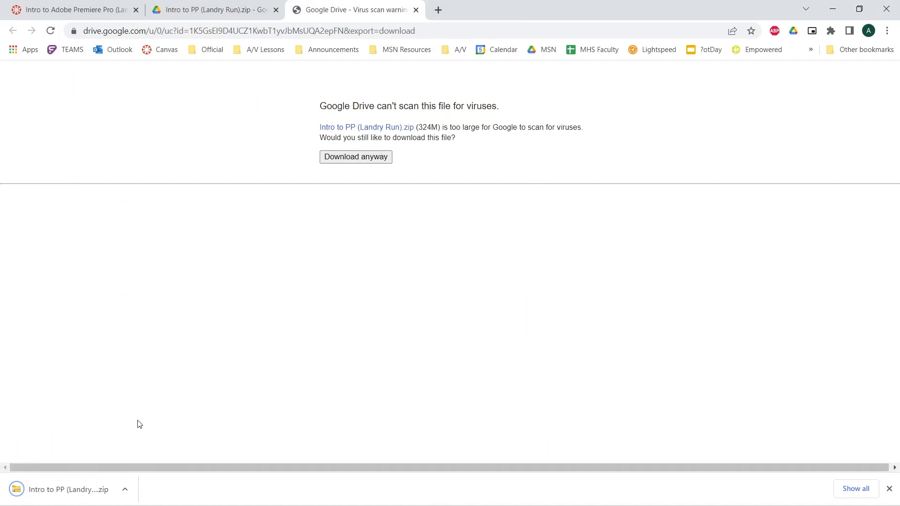
Open the downloaded zip archive, and minimize the browser and Premiere windows to move the zip file to an empty desktop area
click(70, 489)
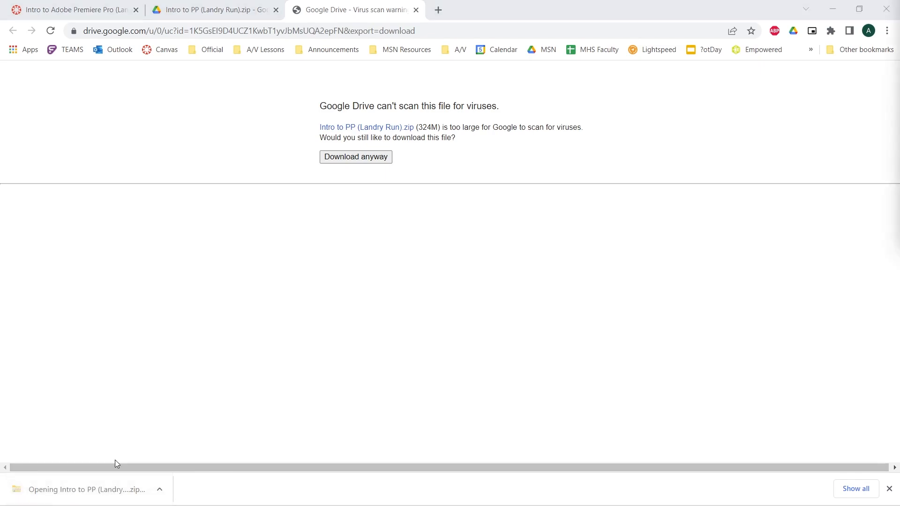
click(833, 13)
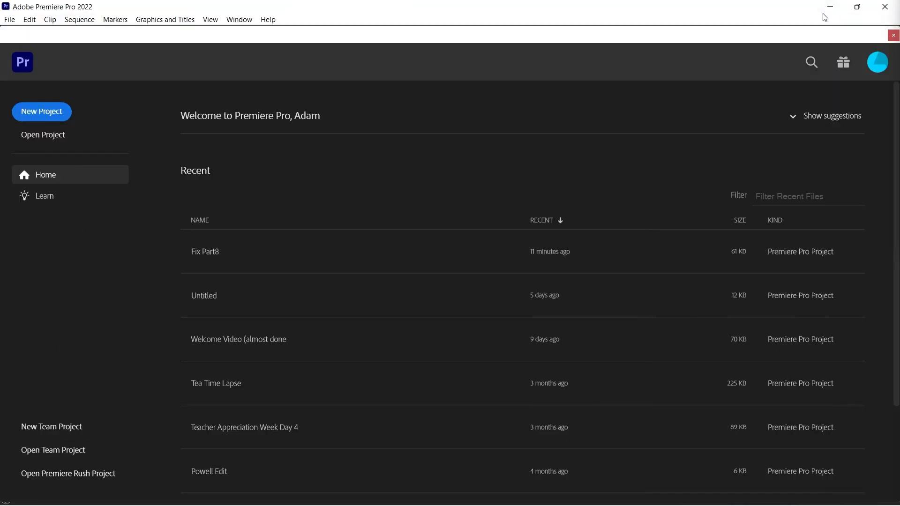
click(833, 6)
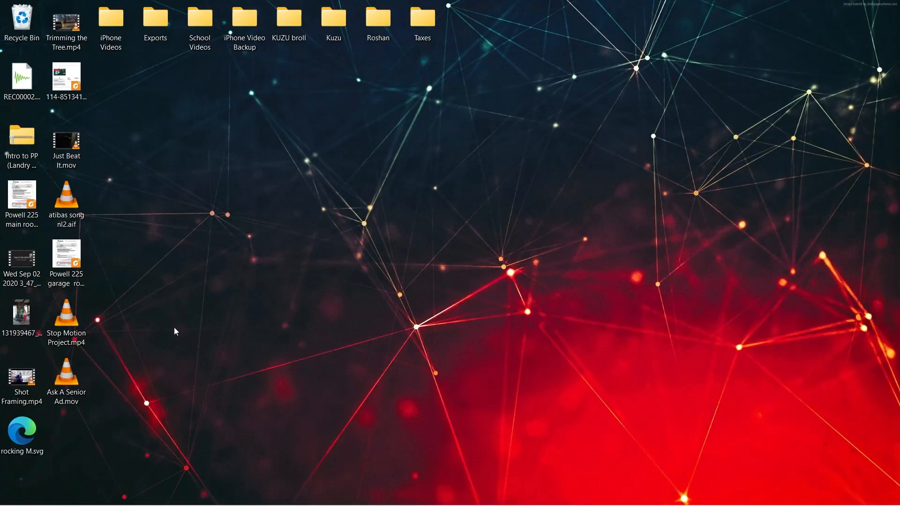
drag(25, 137, 292, 137)
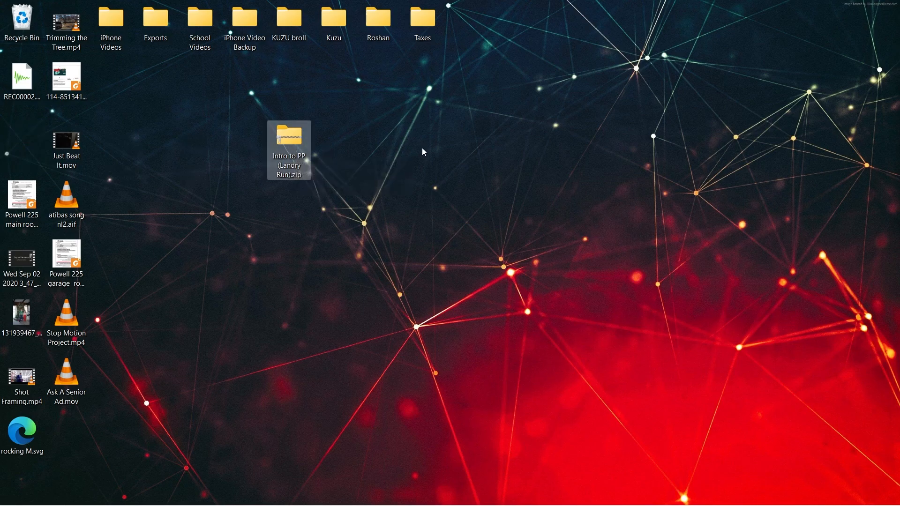
Bring the archive window fully into view and examine the music and video files inside the zip
drag(899, 4, 297, 56)
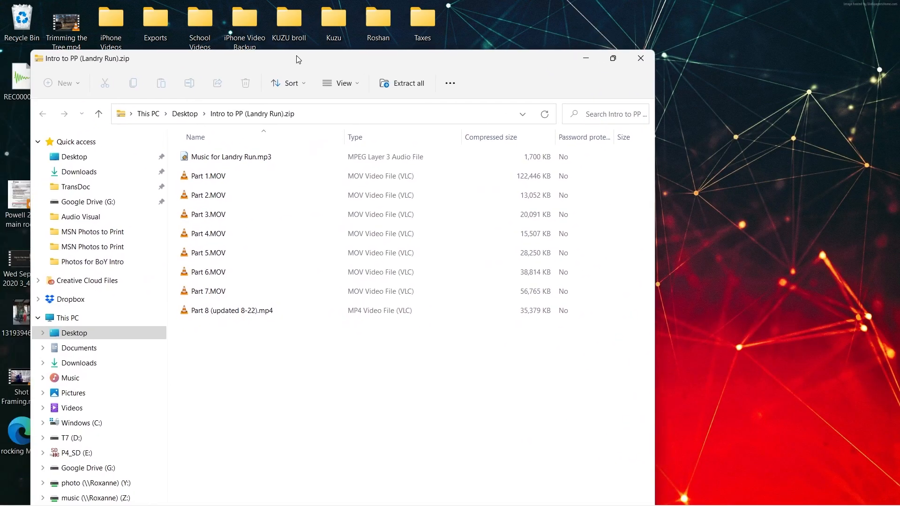
double_click(296, 56)
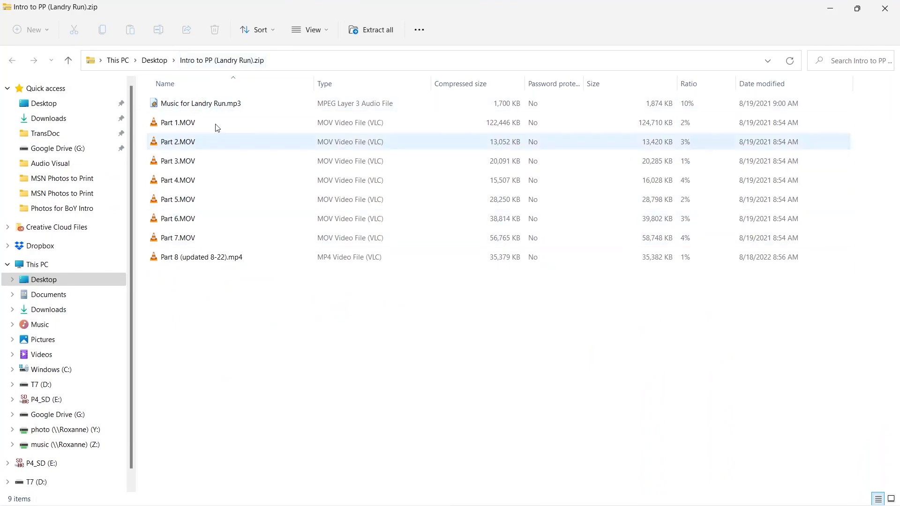
click(208, 182)
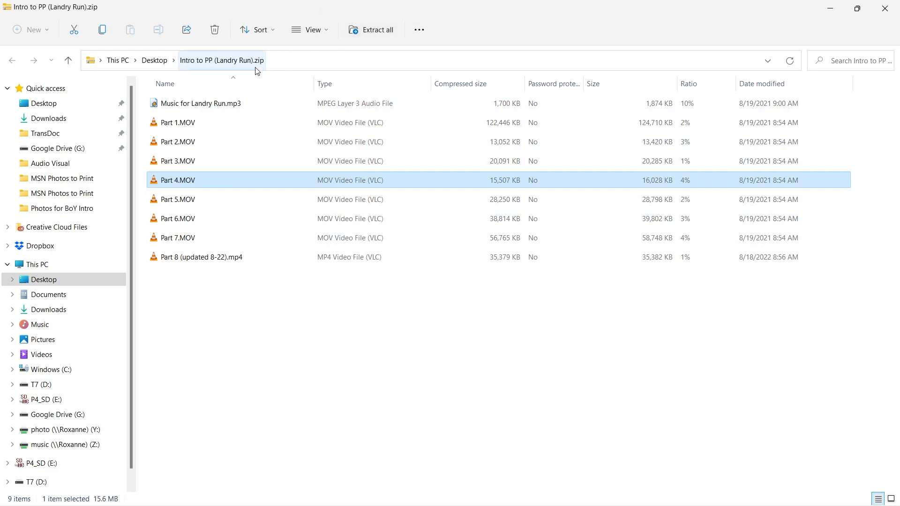
double_click(379, 7)
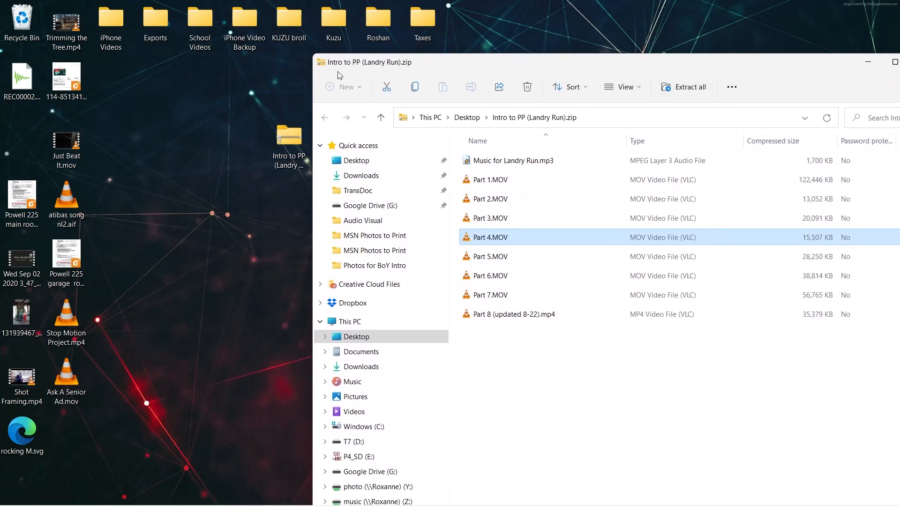
Extract all files from the archive to the Intro to PP (Landry Run) folder on the Desktop and close the archive window
click(683, 86)
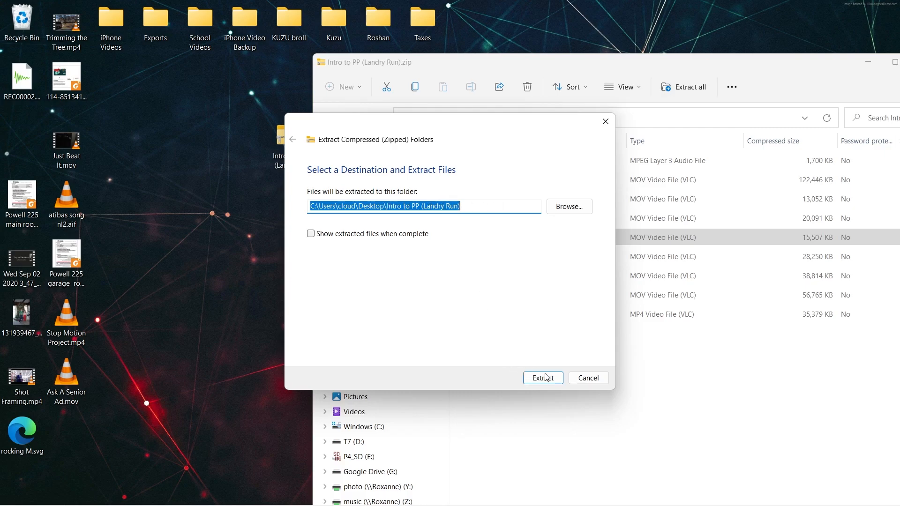
click(559, 379)
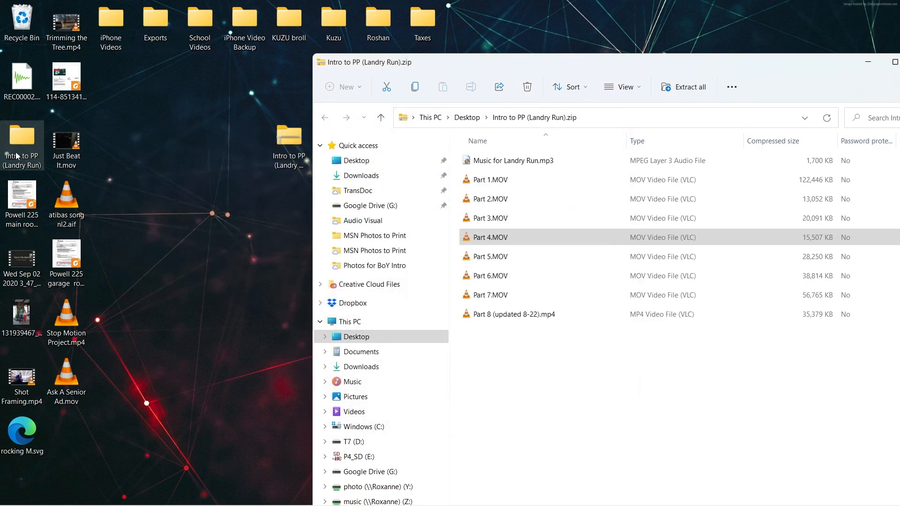
double_click(323, 63)
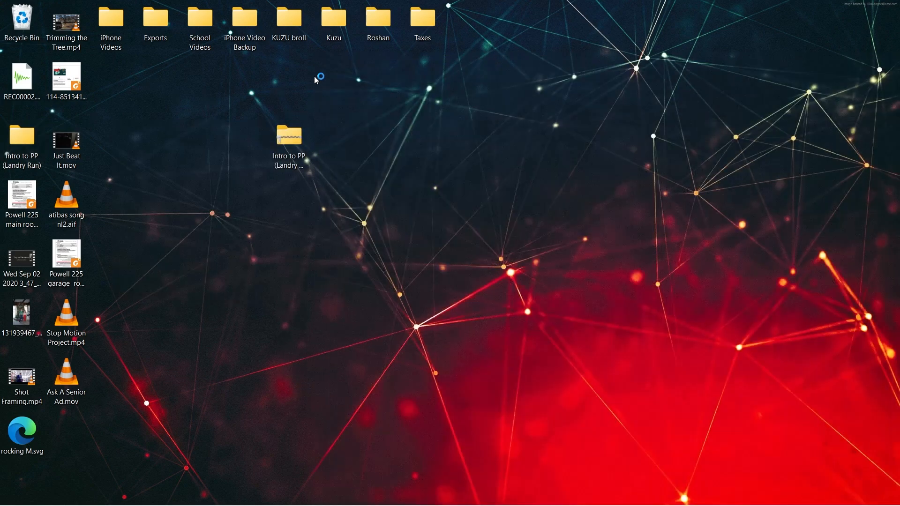
Move the extracted Intro to PP (Landry Run) folder beside the zip file on the desktop and check the folder's contents
drag(22, 140, 212, 136)
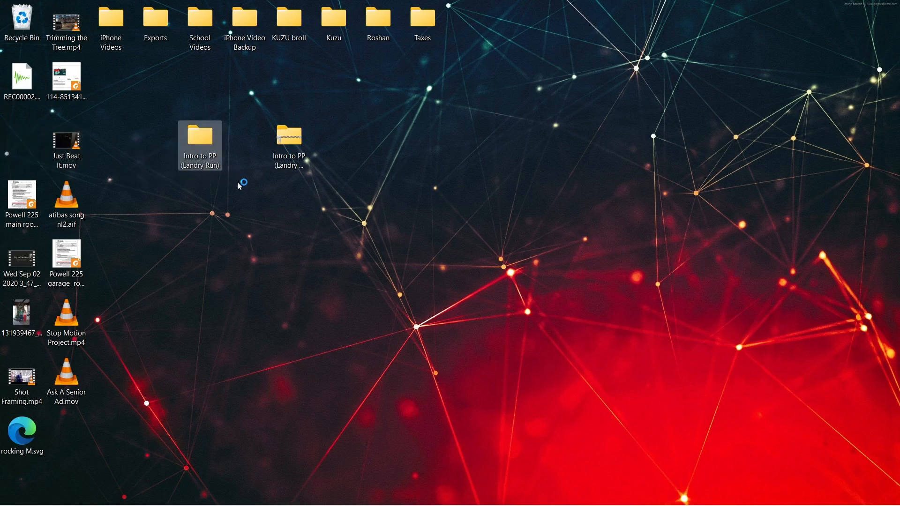
click(288, 144)
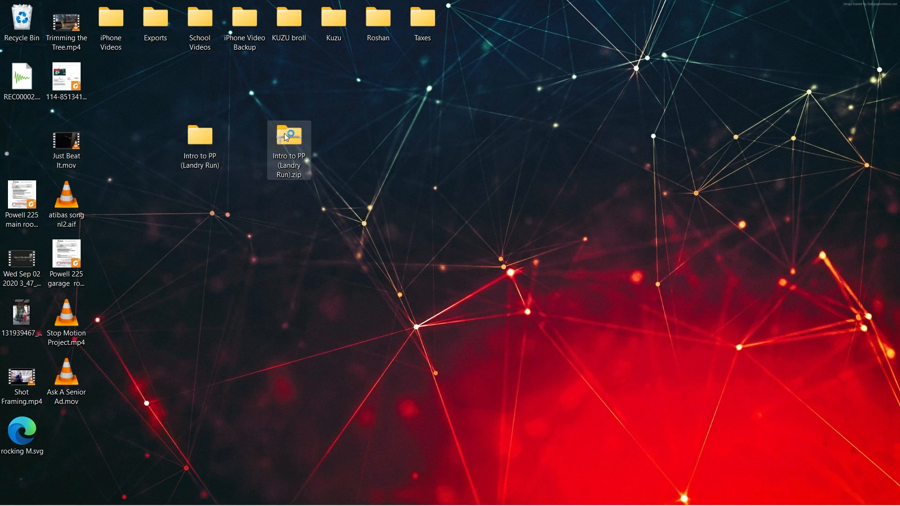
click(189, 132)
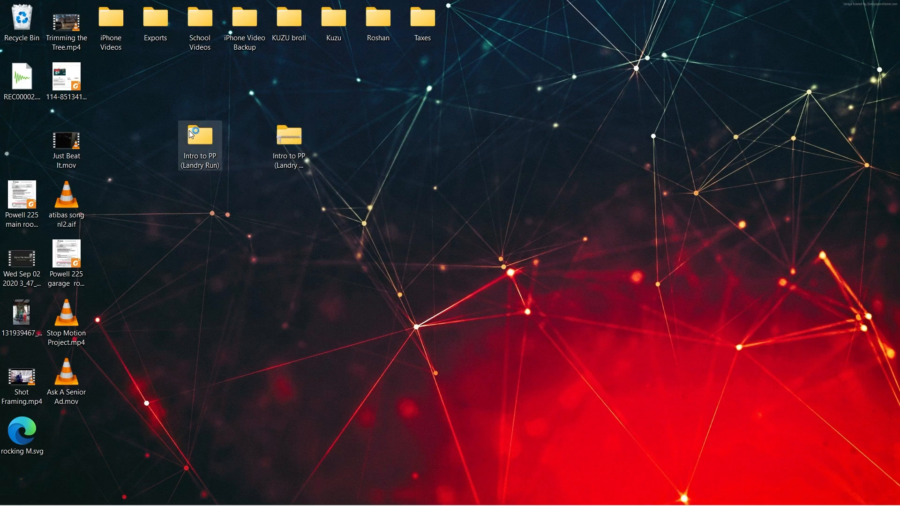
double_click(189, 130)
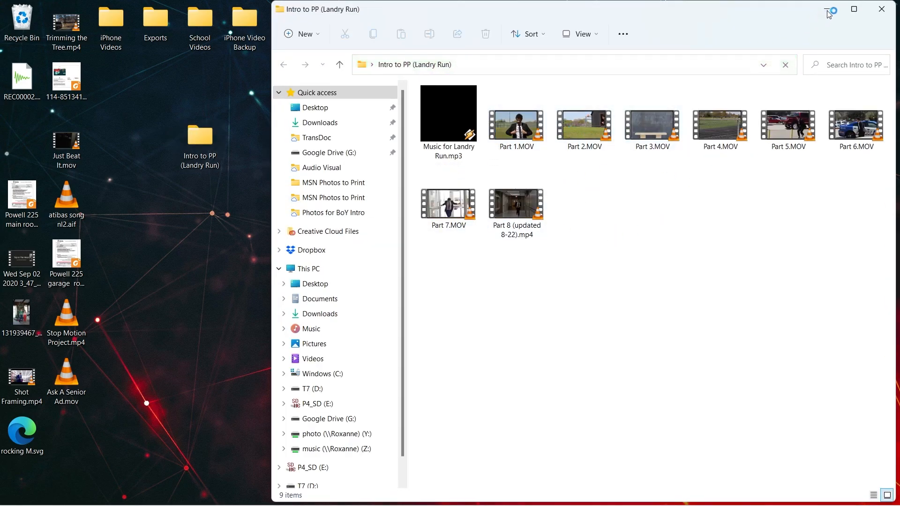
click(882, 9)
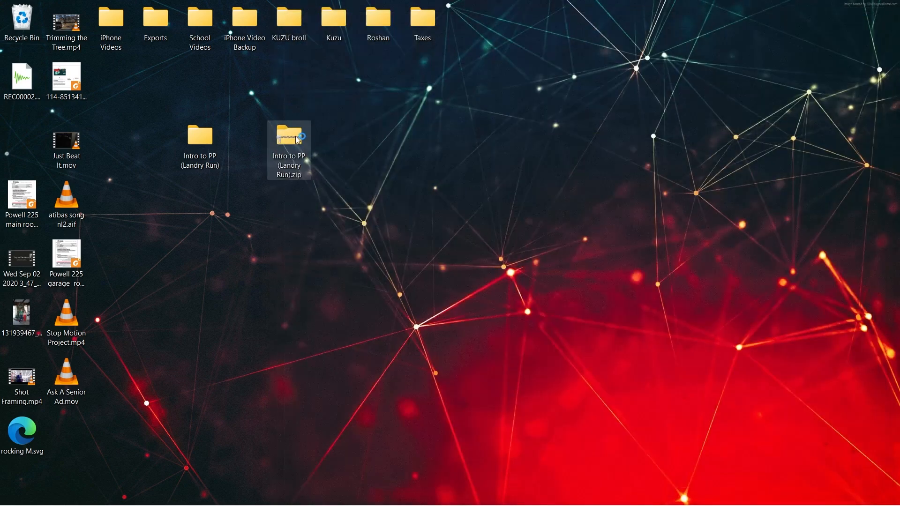
Move the Intro to PP (Landry Run) zip file to the Recycle Bin and switch to Adobe Premiere Pro
drag(297, 133, 29, 21)
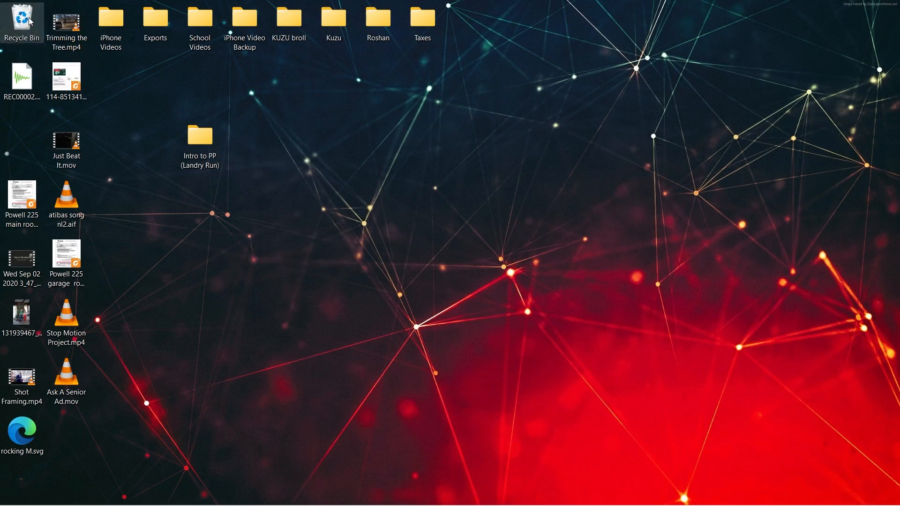
click(189, 132)
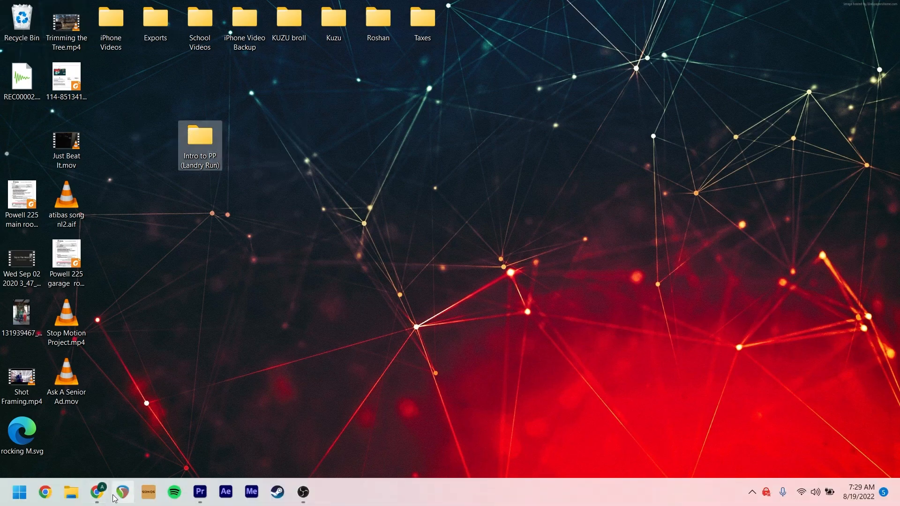
click(199, 493)
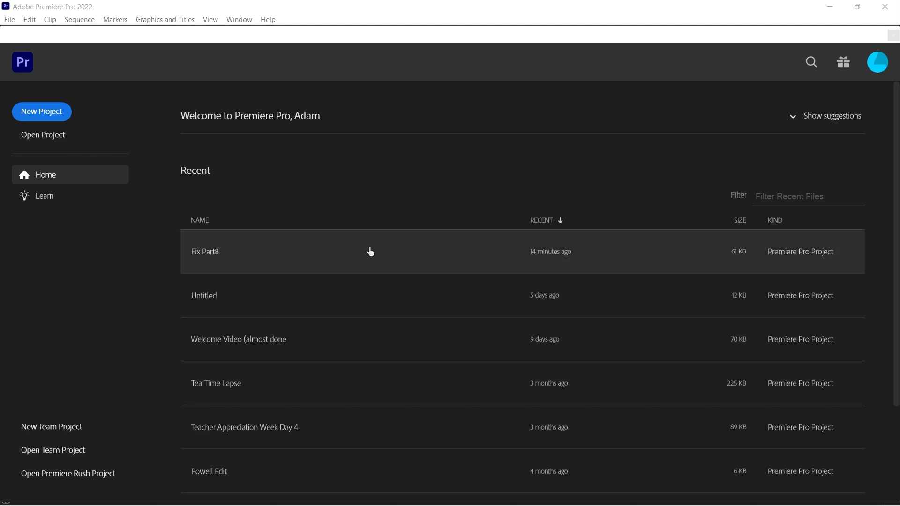
Start a new project and name it Intro to PP
click(57, 119)
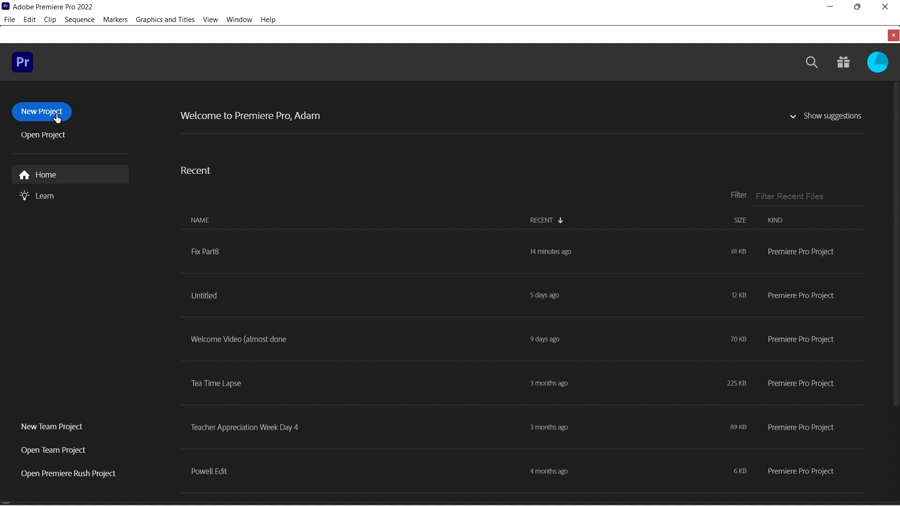
click(57, 117)
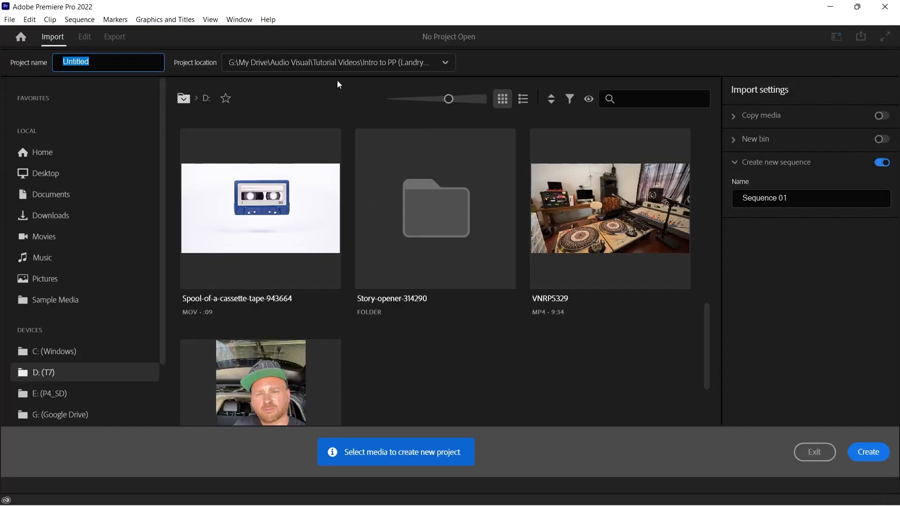
double_click(126, 62)
key(BackSpace)
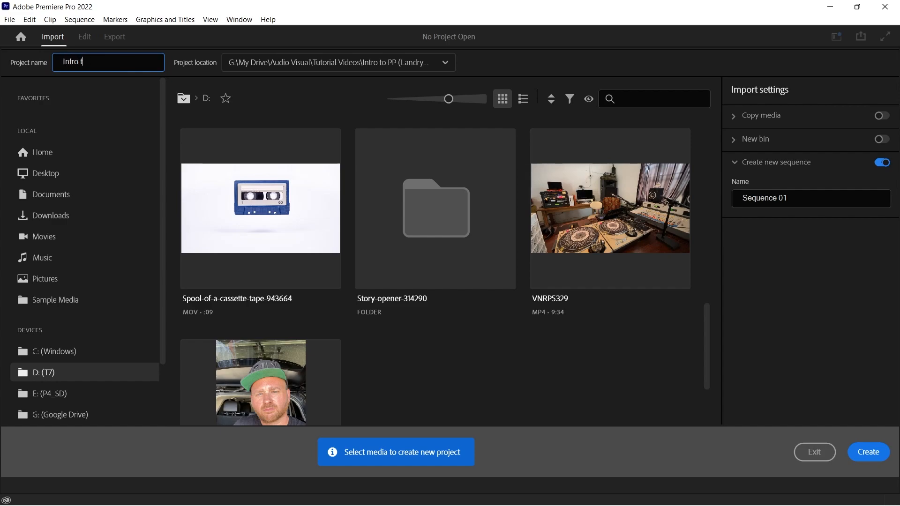
text(Intro to PP)
Set the project location to the Intro to PP (Landry Run) folder on the Desktop
click(444, 63)
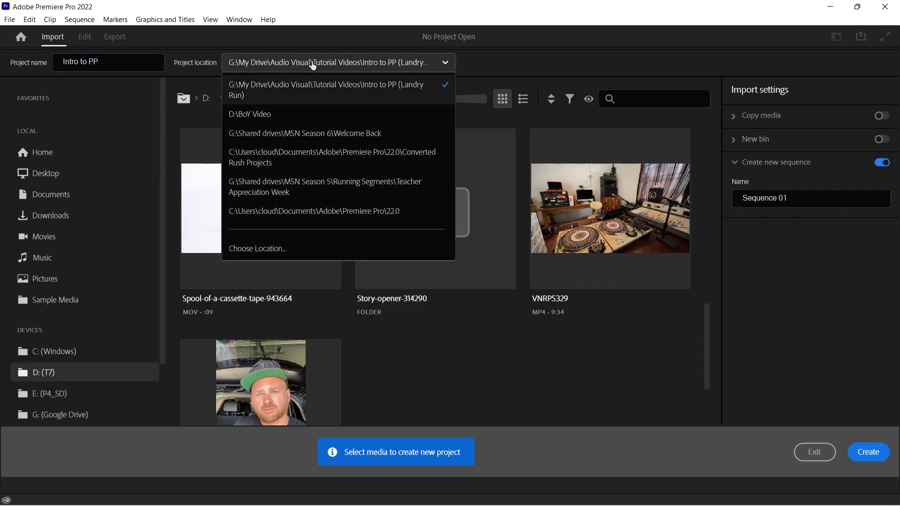
click(519, 61)
click(441, 64)
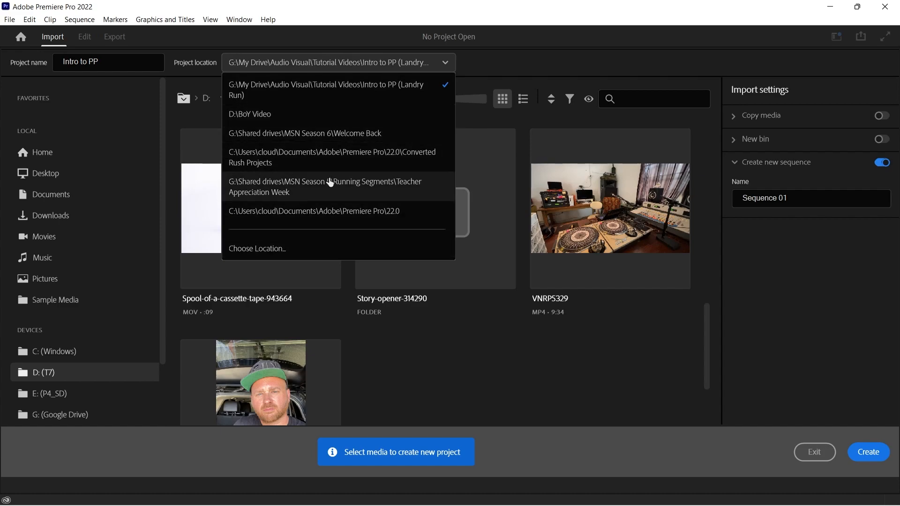
click(307, 253)
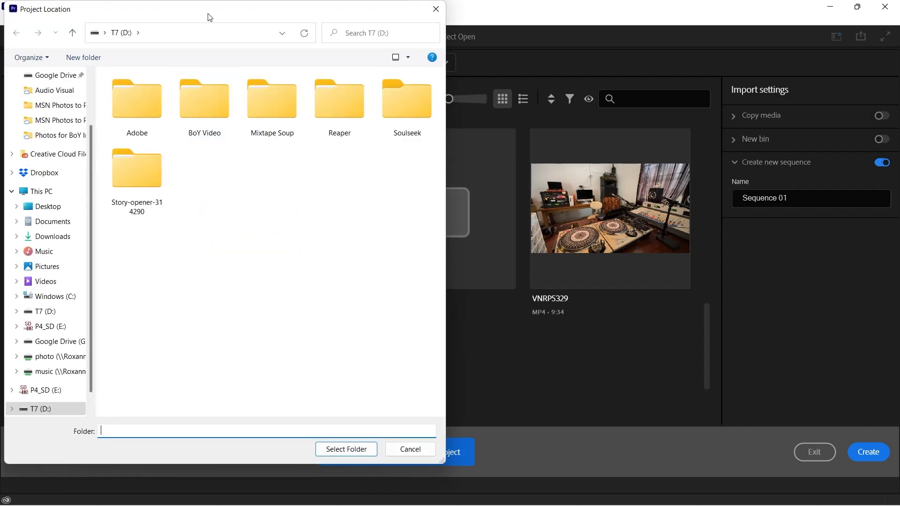
drag(206, 16, 280, 18)
click(115, 214)
click(277, 111)
click(425, 451)
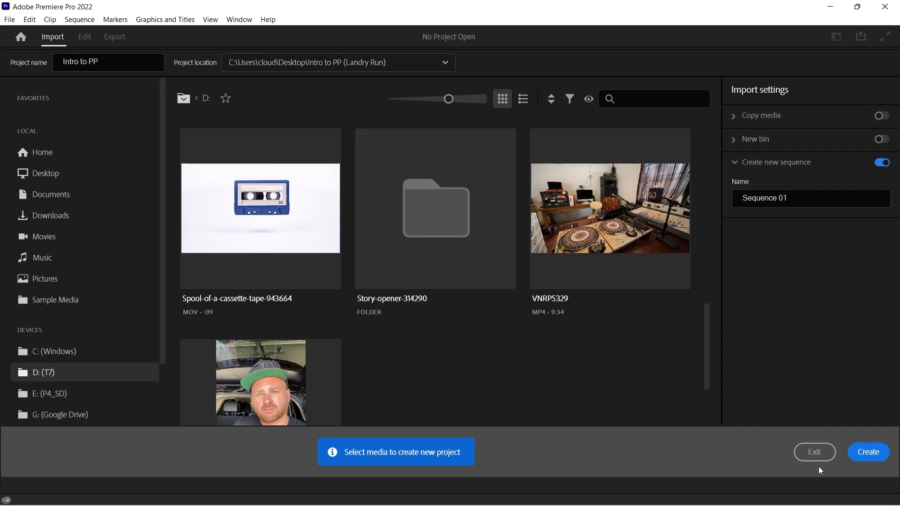
Create the project and switch to the Editing workspace
click(870, 453)
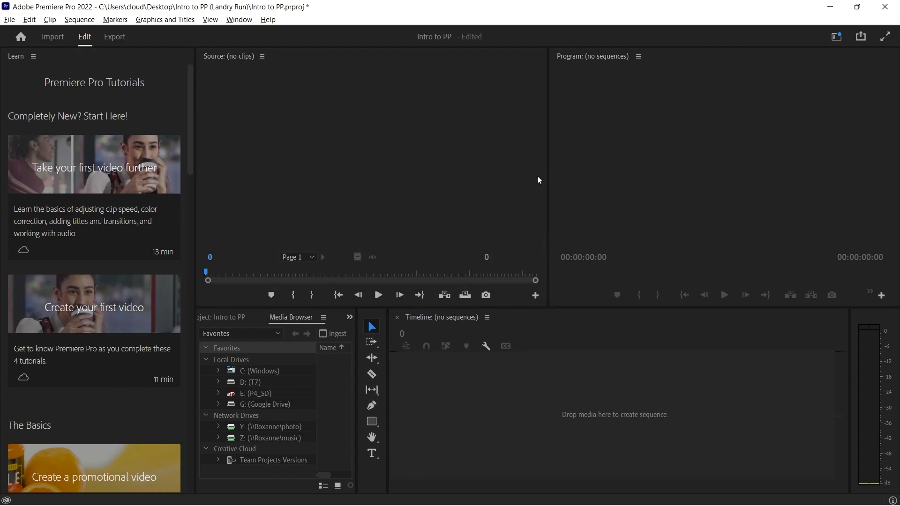
click(838, 38)
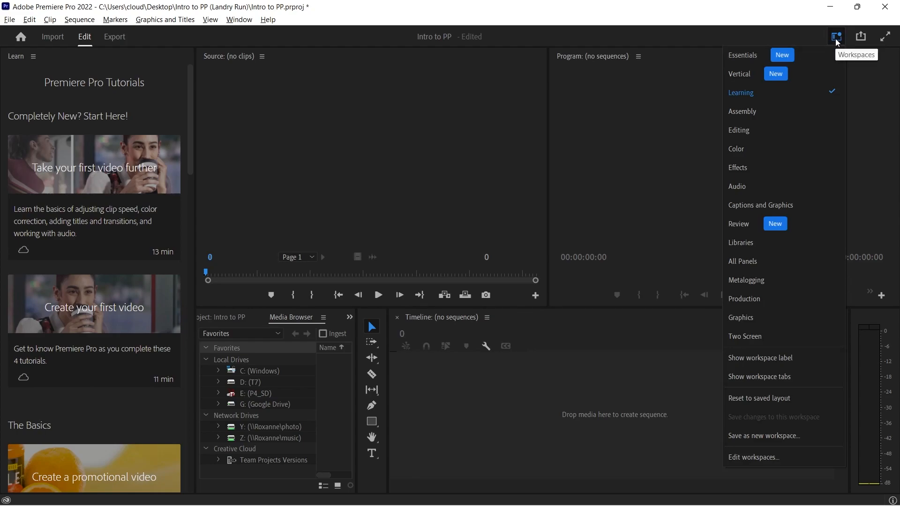
click(764, 136)
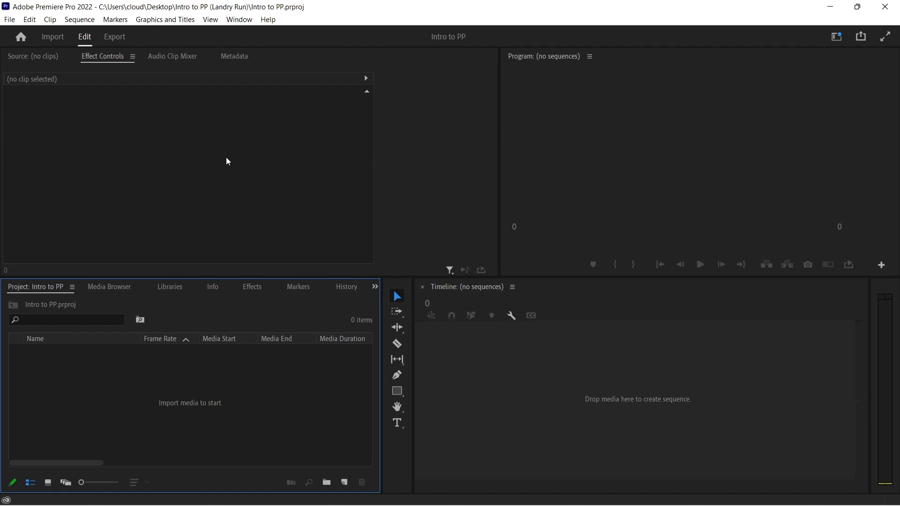
Import Music for Landry Run.mp3 and the Part 1 to Part 8 clips from the Desktop's Intro to PP (Landry Run) folder
double_click(182, 390)
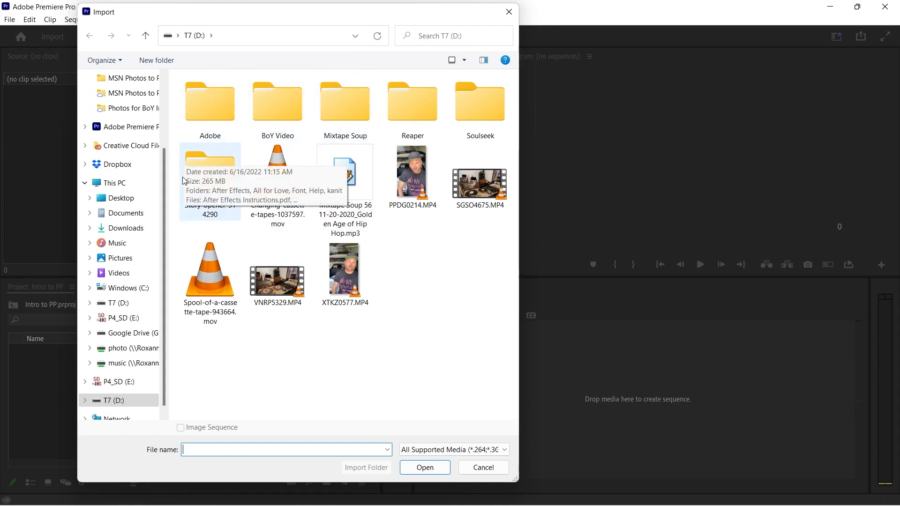
click(148, 198)
click(275, 109)
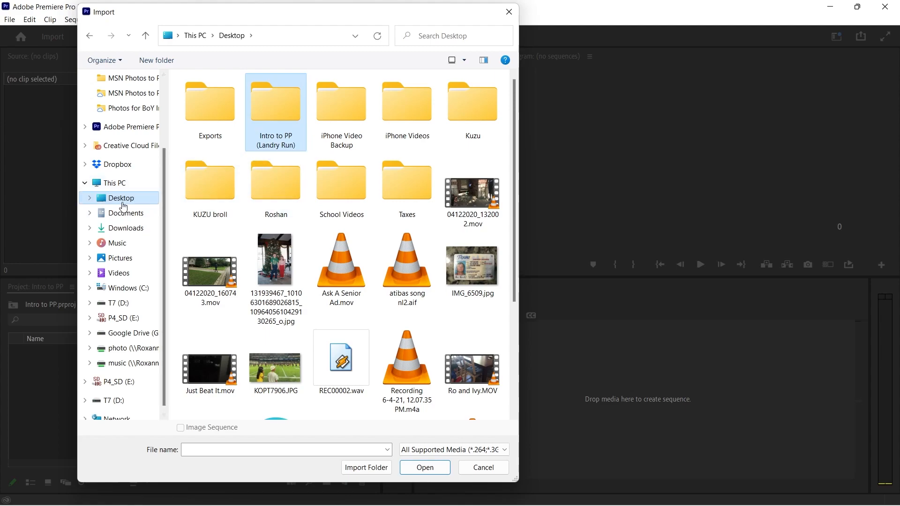
double_click(277, 113)
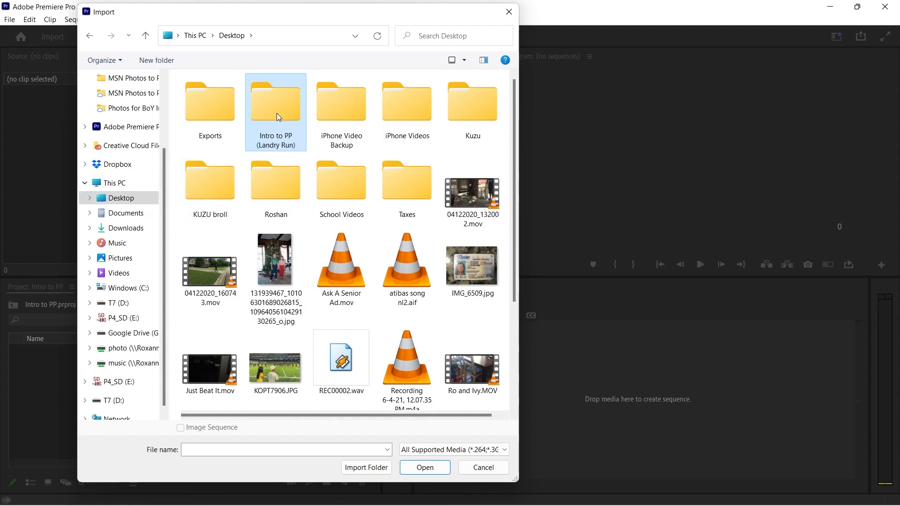
click(261, 111)
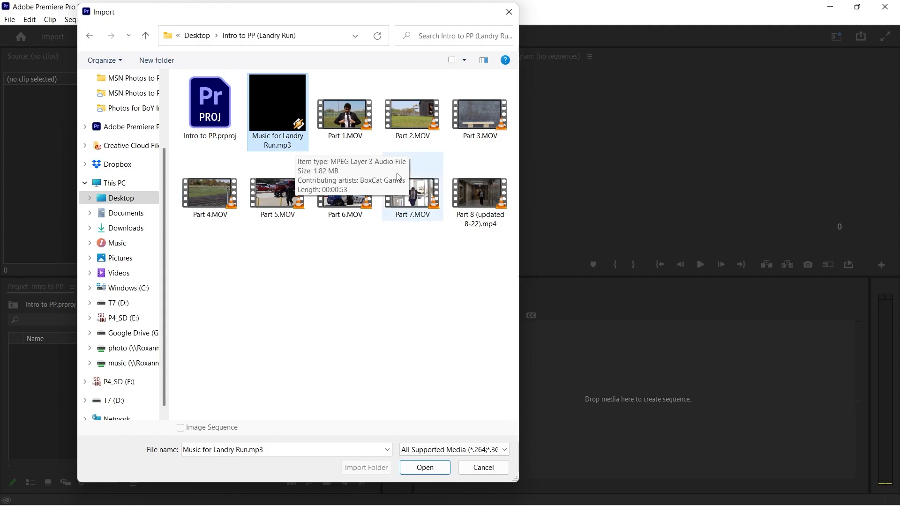
shift+click(486, 209)
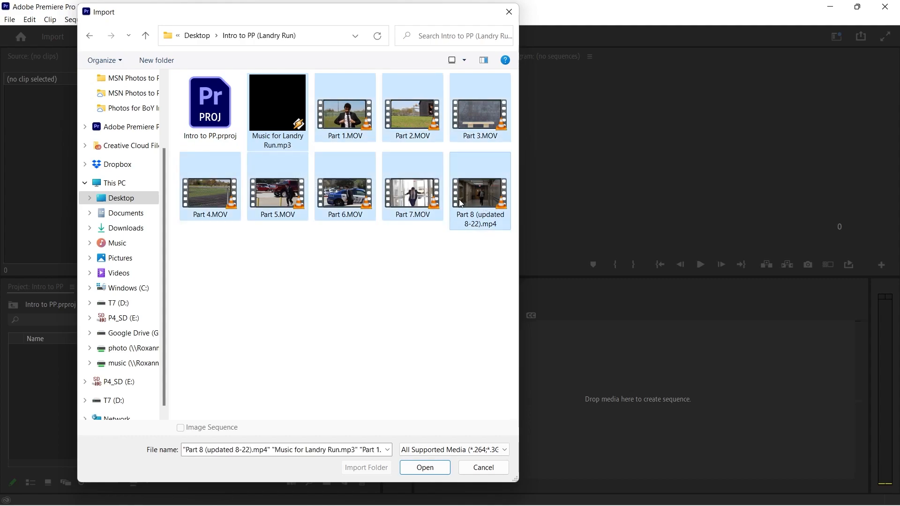
click(435, 469)
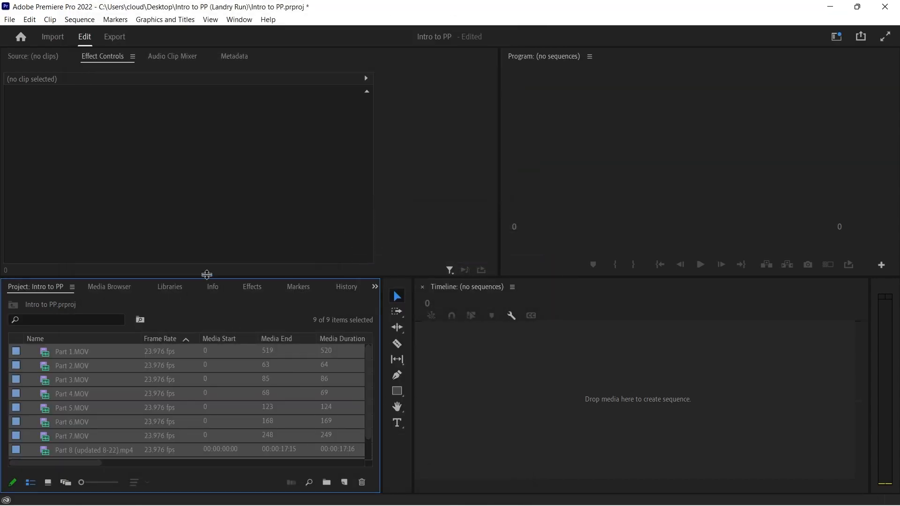
Enlarge the project media area, show the imported clips as icons and deselect them
drag(204, 278, 205, 250)
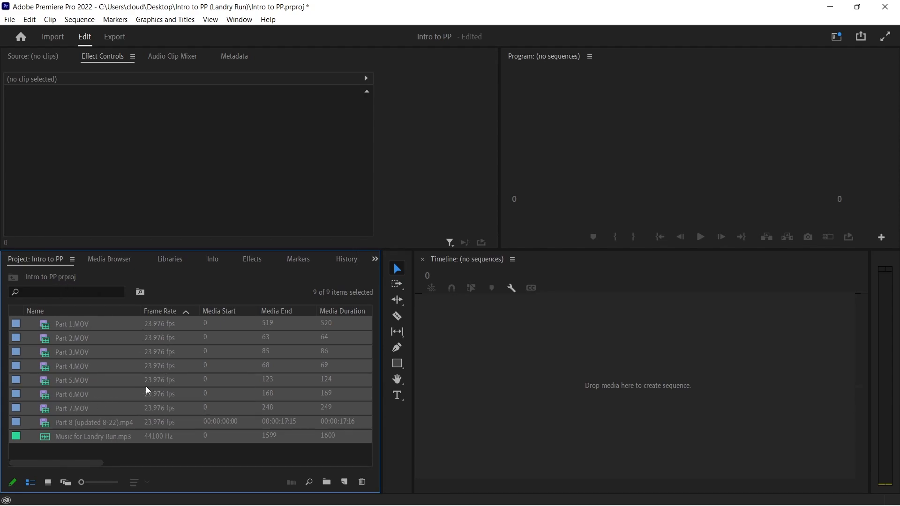
click(48, 483)
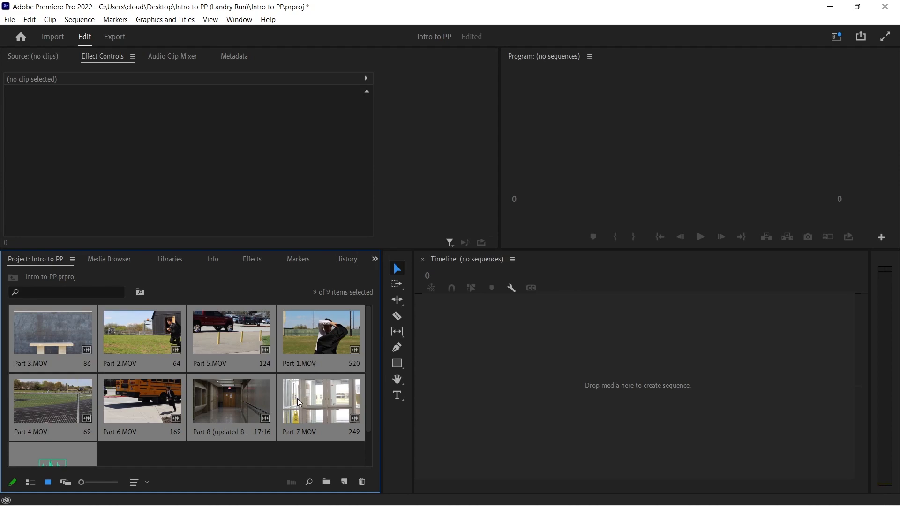
click(265, 457)
Create a sequence from Part 1.MOV in the timeline and enlarge the Video 1 and Audio 1 track heights
click(319, 335)
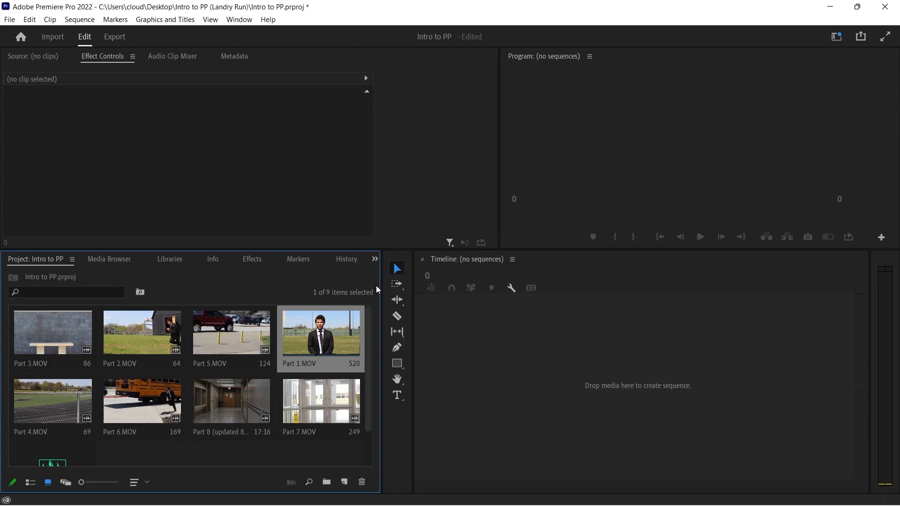
drag(326, 330, 500, 367)
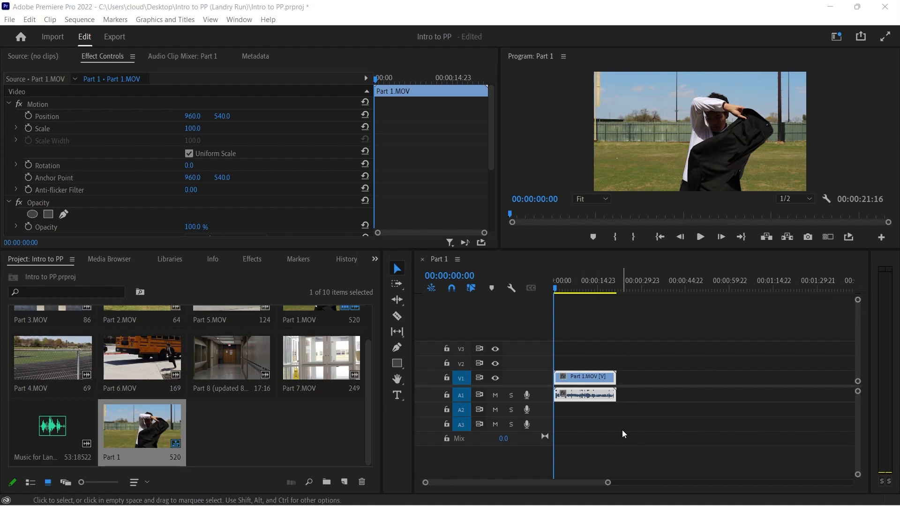
drag(608, 484, 732, 474)
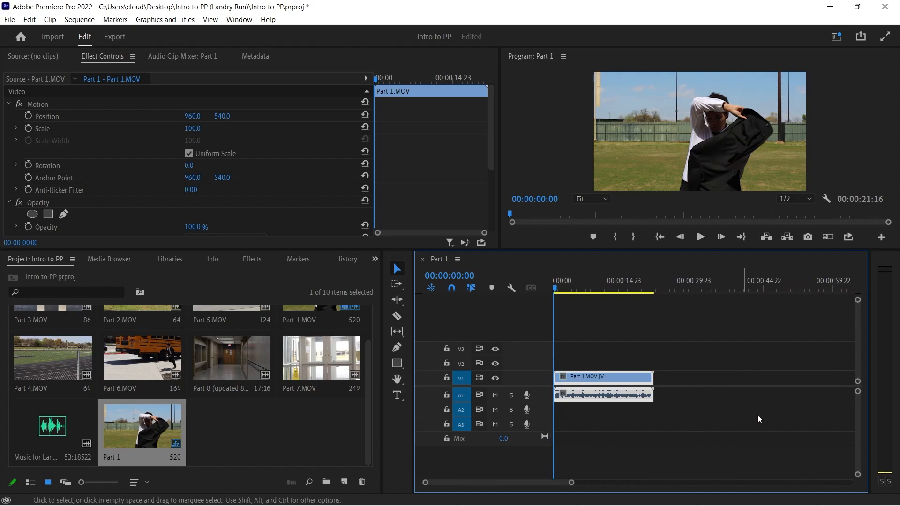
drag(857, 300, 858, 296)
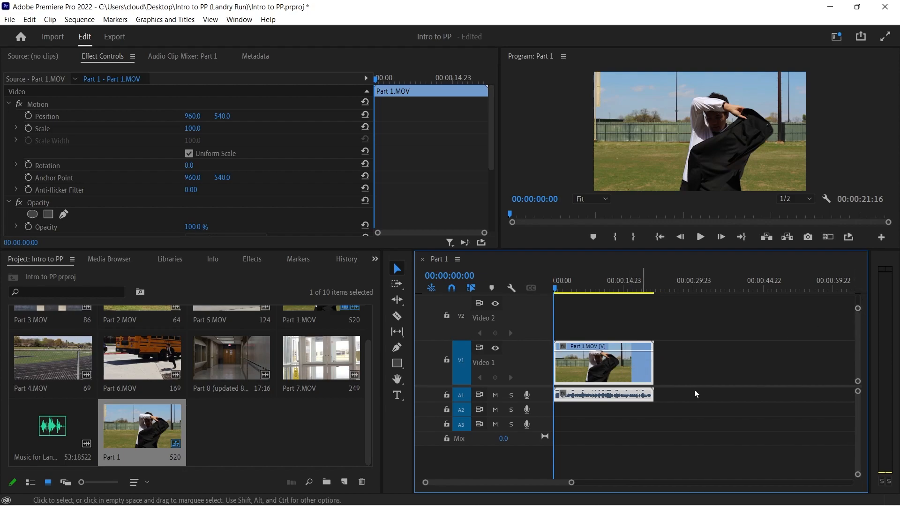
drag(858, 474, 856, 468)
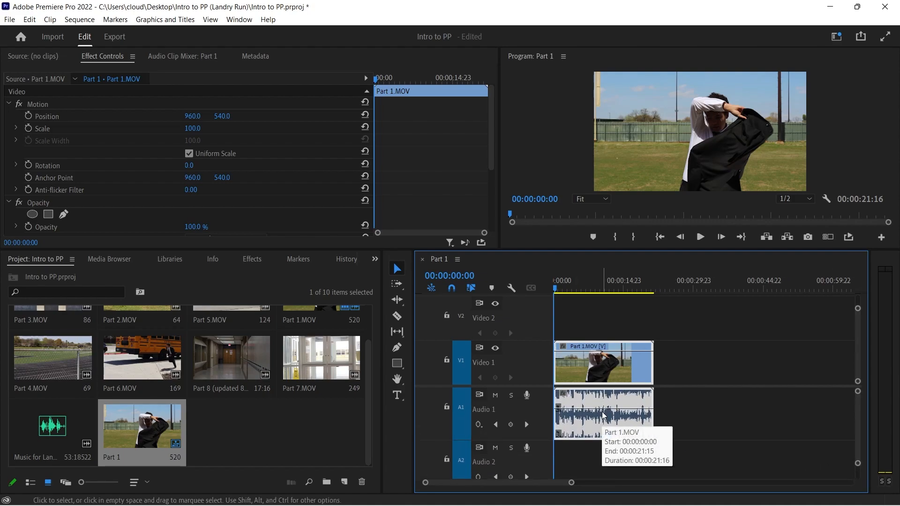
drag(571, 482, 638, 483)
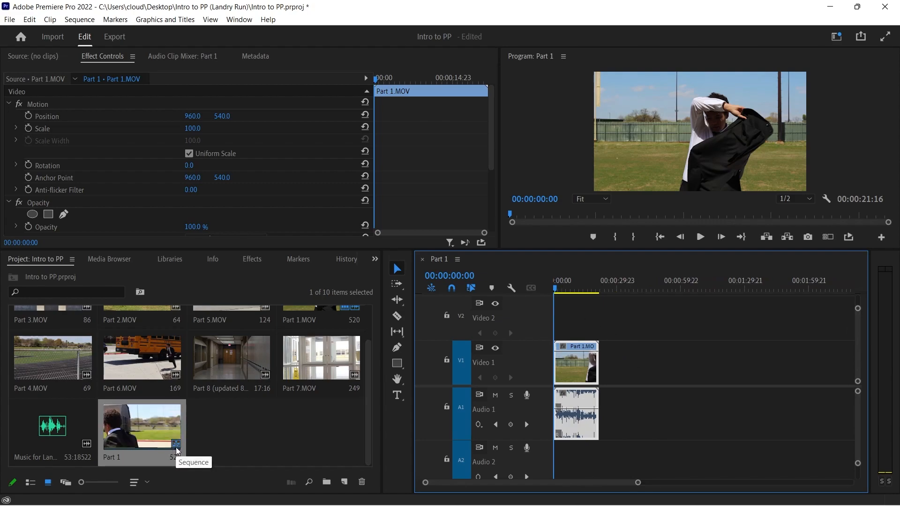
Play the sequence from its start and scrub through Part 1.MOV to near its end
scroll(265, 445, up, 1)
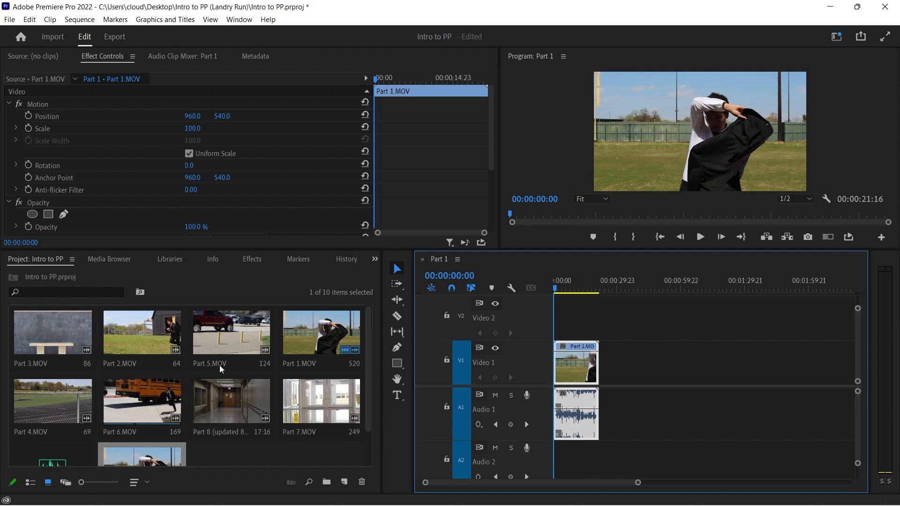
click(704, 237)
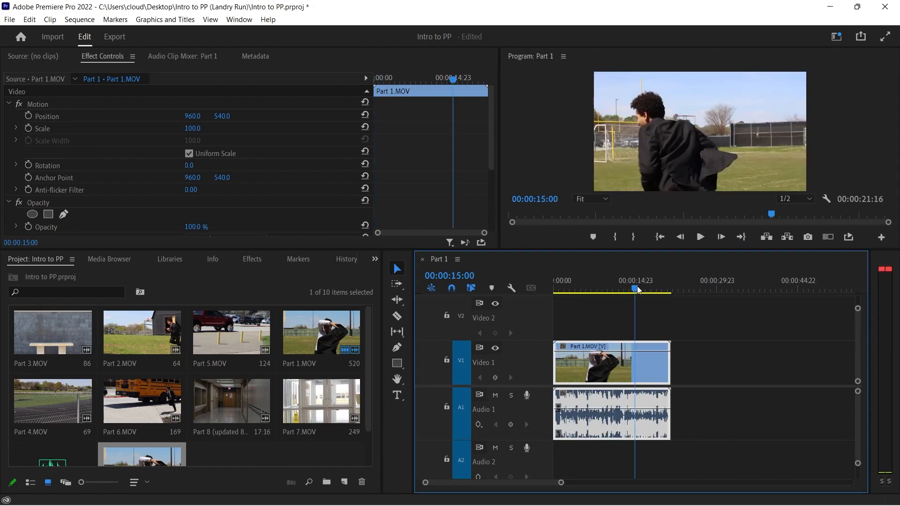
drag(638, 290, 668, 291)
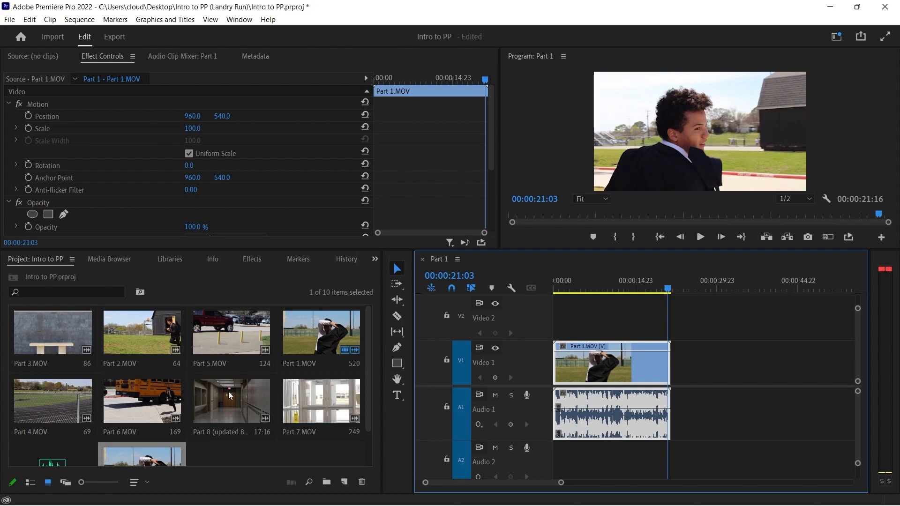
scroll(171, 413, down, 1)
click(52, 419)
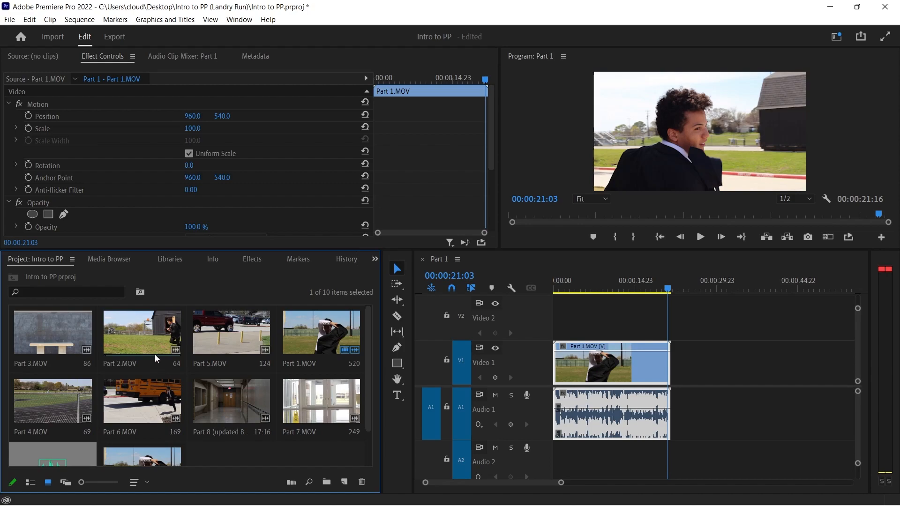
Trim the end of Part 1.MOV in the timeline to 00:00:18:21 and scrub back over its ending
drag(668, 290, 656, 291)
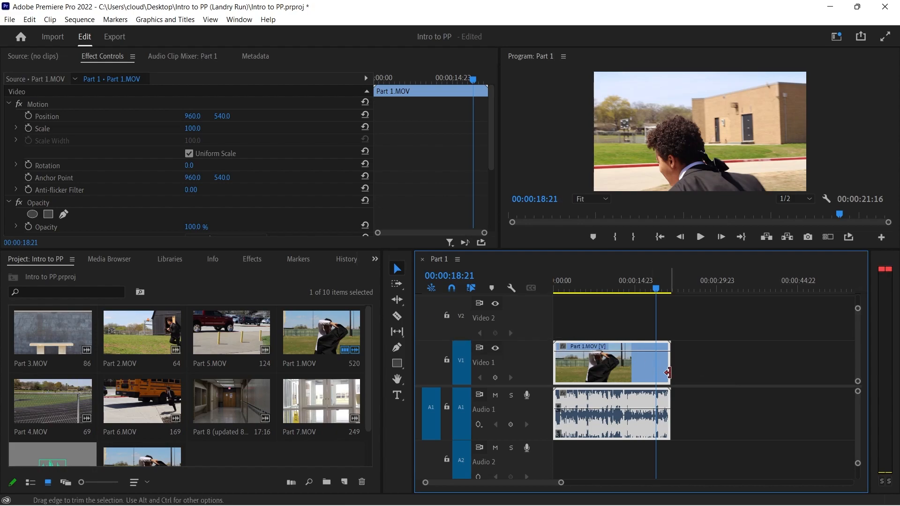
drag(668, 373, 686, 363)
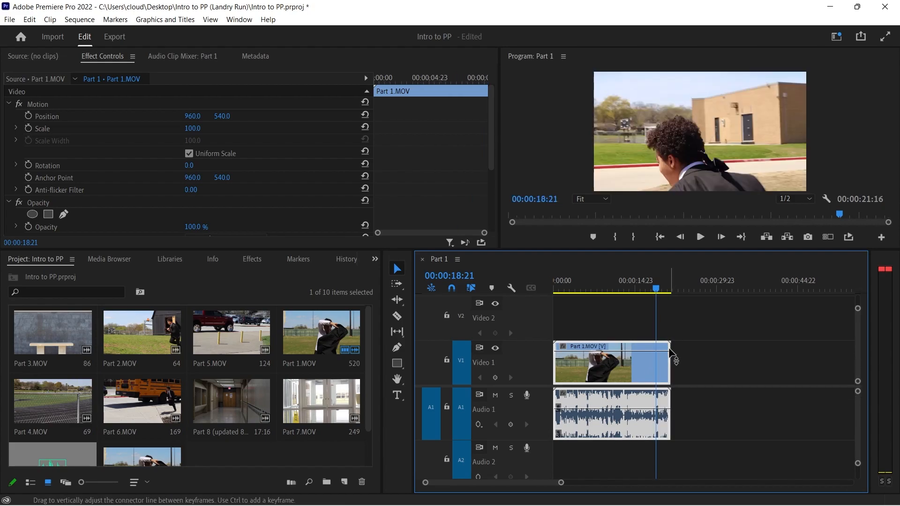
drag(666, 362, 655, 364)
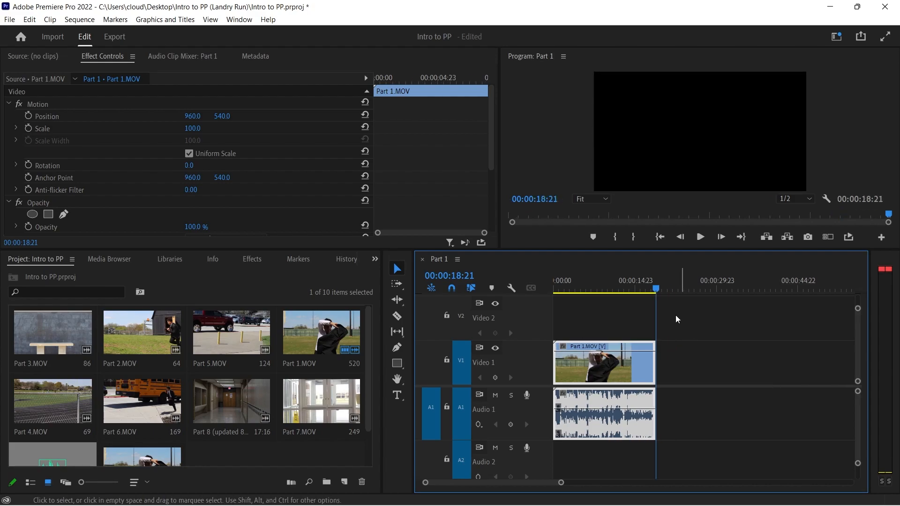
drag(659, 291, 640, 290)
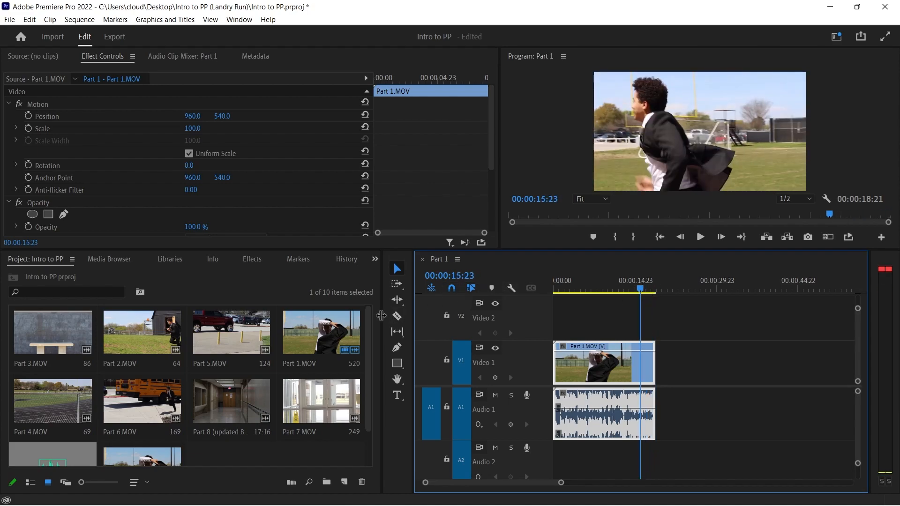
Add Part 2.MOV directly after Part 1.MOV on Video 1 and review the cut between them
drag(127, 339, 659, 370)
click(653, 282)
click(700, 237)
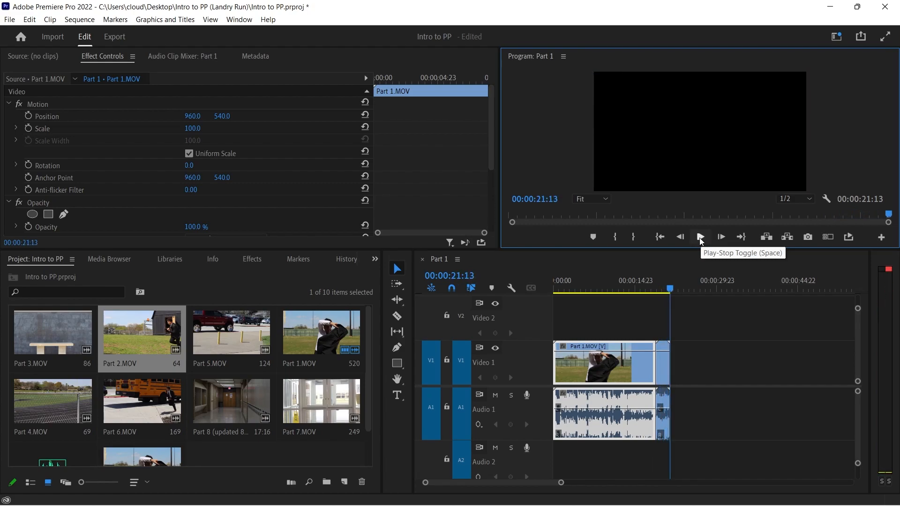
drag(674, 286, 660, 290)
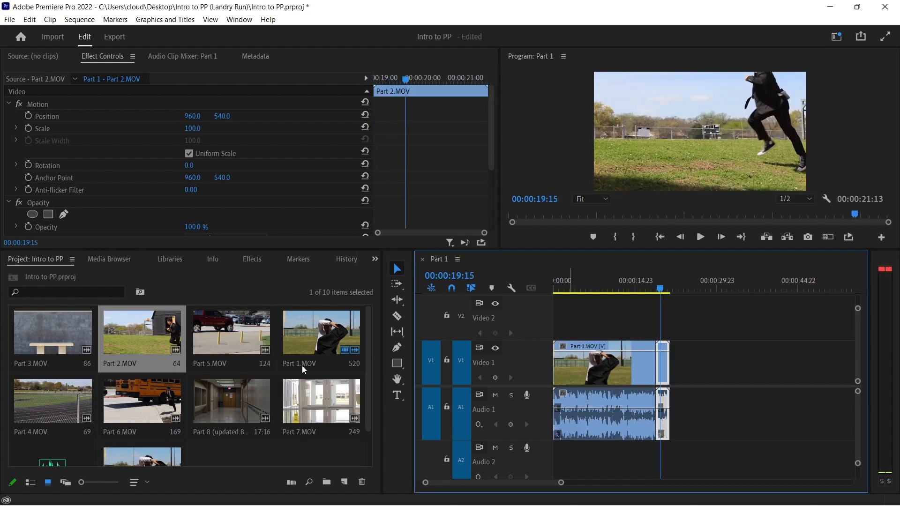
Add Part 3.MOV directly after Part 2.MOV on Video 1 and play from the cut between them
drag(57, 345, 672, 366)
drag(662, 287, 670, 291)
key(space)
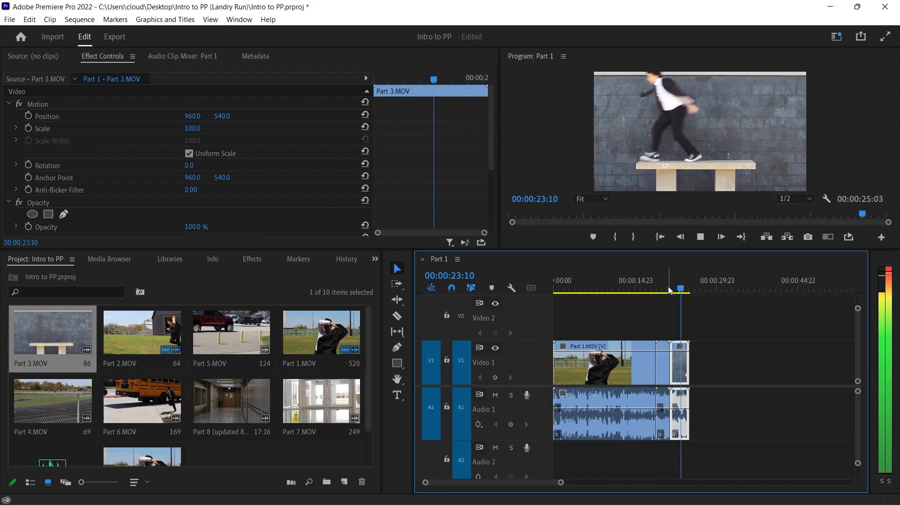
Add Part 4.MOV directly after Part 3.MOV on Video 1, followed by Parts 5 to 8 in order
key(space)
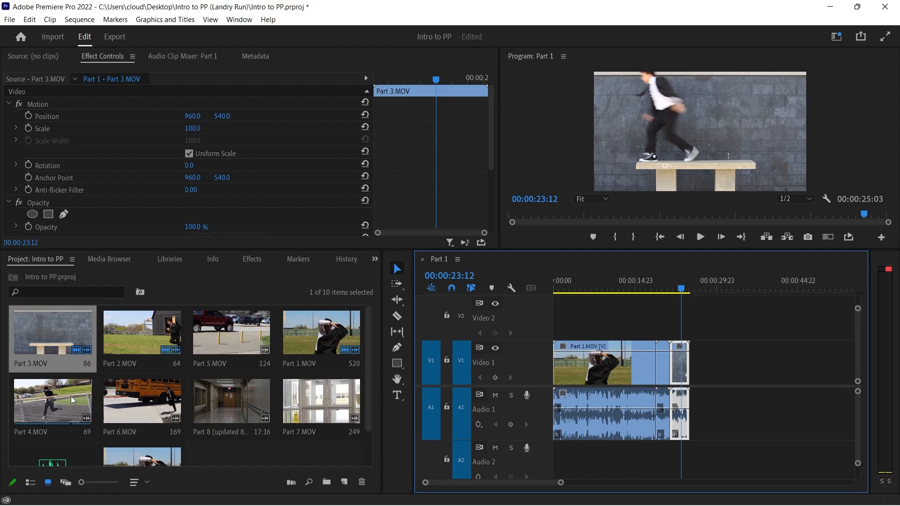
drag(71, 396, 694, 400)
drag(683, 287, 701, 287)
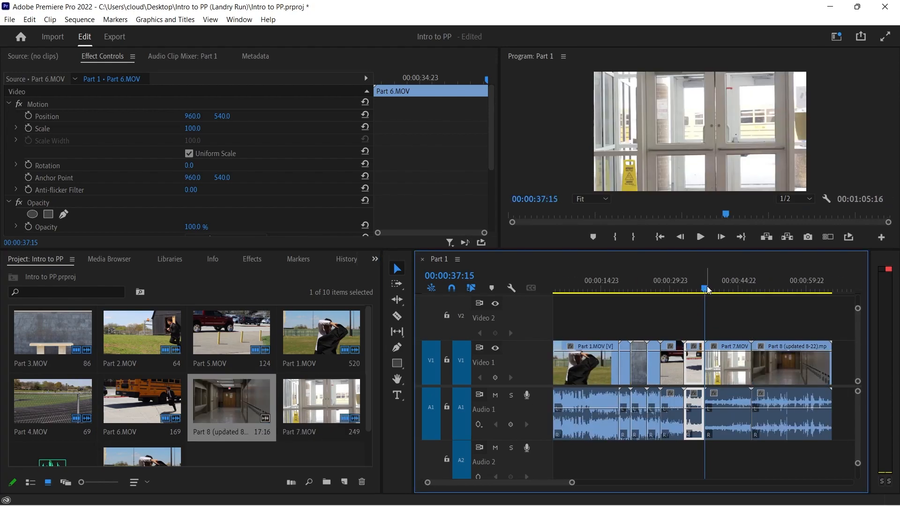
Find the stair shot in Part 7.MOV and ripple-trim the clip's end to 00:00:45:05 with the Ripple Edit tool
mouse_move(705, 289)
mouse_down()
mouse_move(697, 290)
mouse_move(721, 295)
mouse_up()
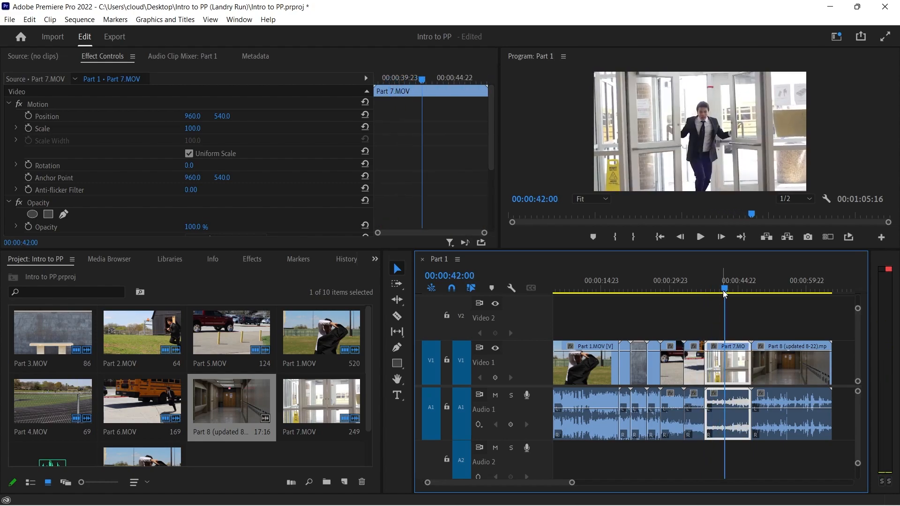
mouse_move(726, 291)
mouse_down()
mouse_move(703, 291)
mouse_move(758, 296)
mouse_move(740, 302)
mouse_up()
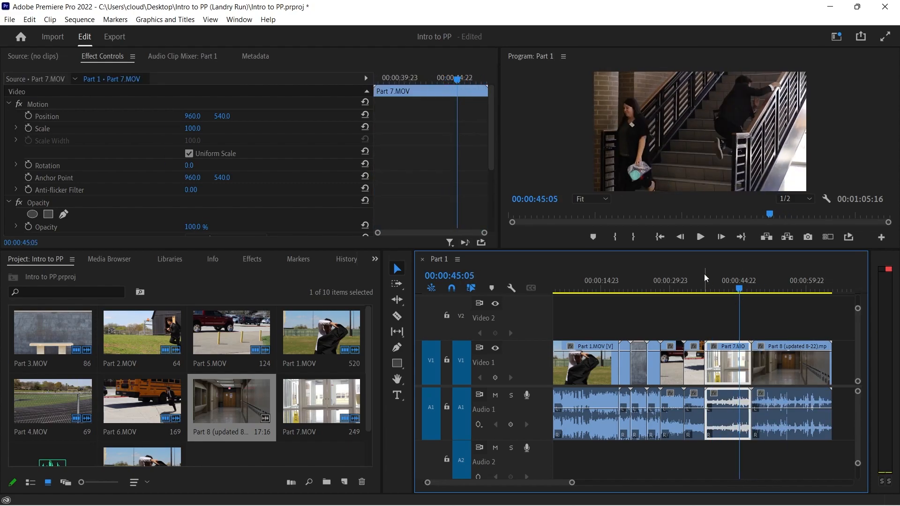
click(397, 300)
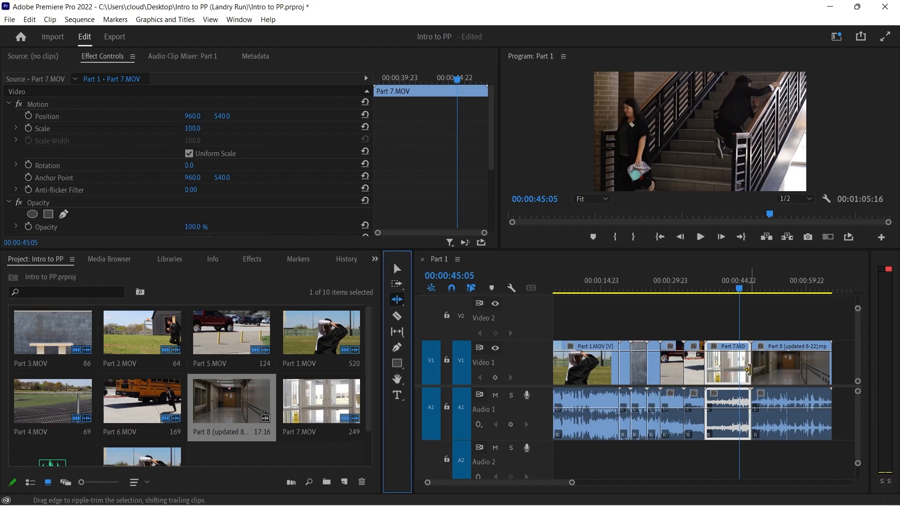
click(748, 370)
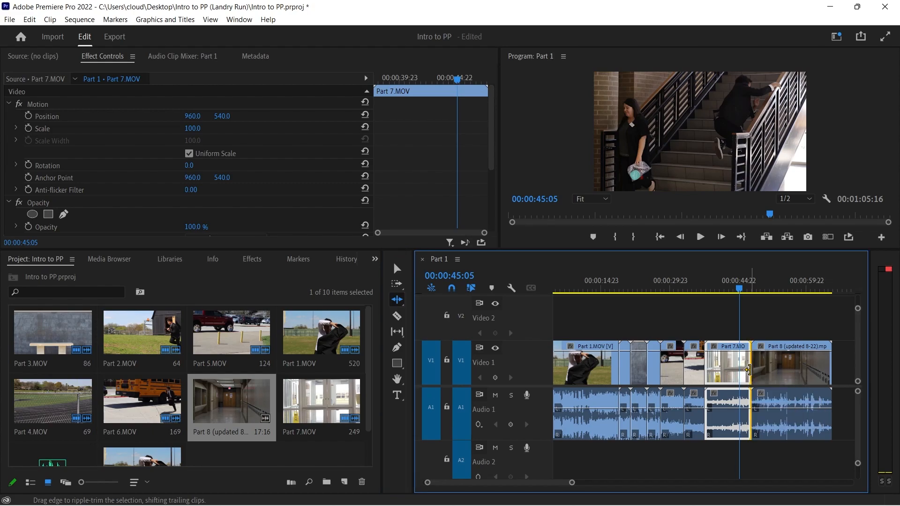
drag(745, 370, 739, 370)
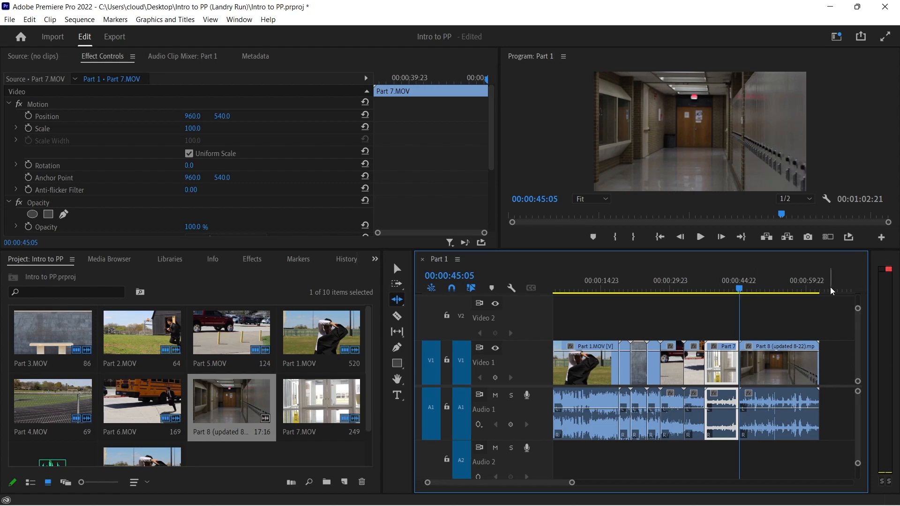
Check the ending of Part 8 and ripple-trim Part 5.MOV so that the sequence lasts 00:01:01:20
click(811, 290)
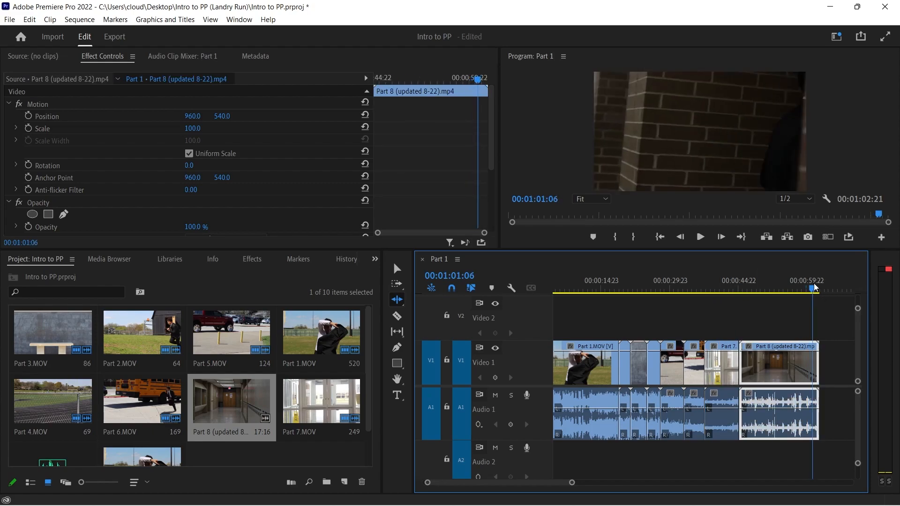
drag(811, 286, 809, 285)
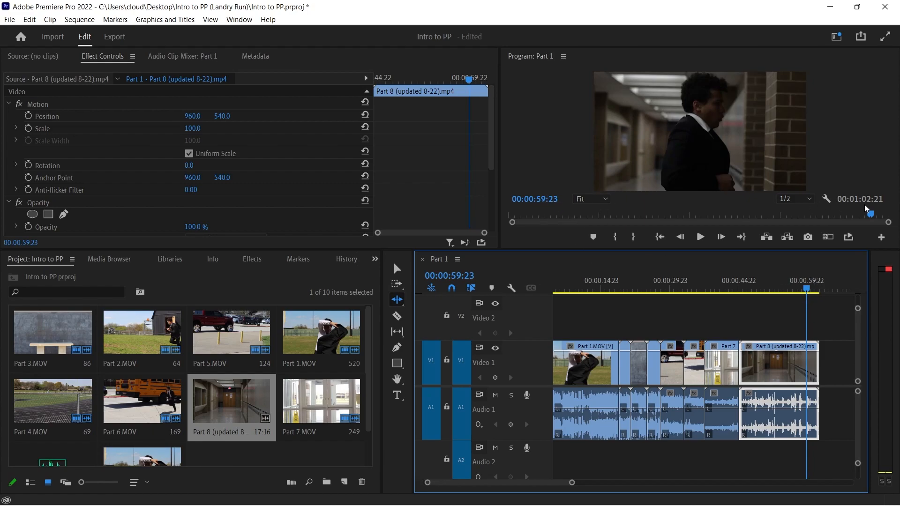
drag(808, 290, 671, 324)
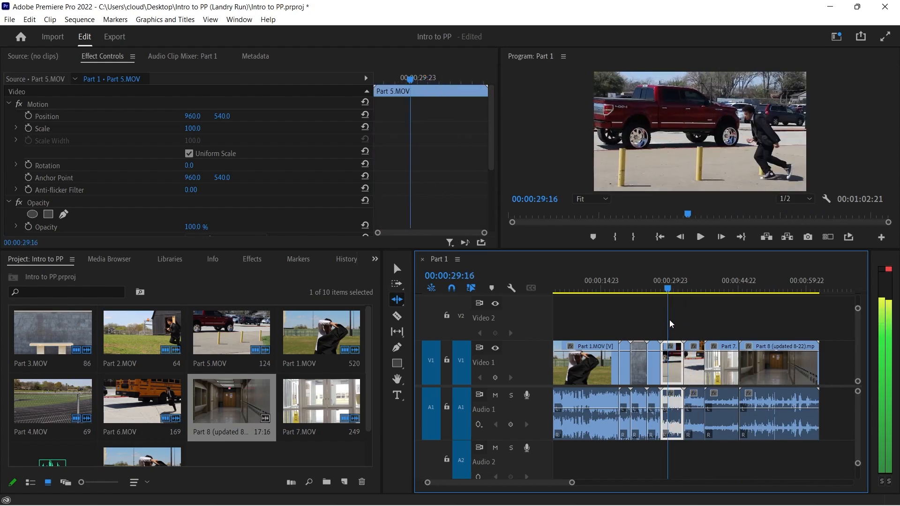
drag(668, 368, 674, 363)
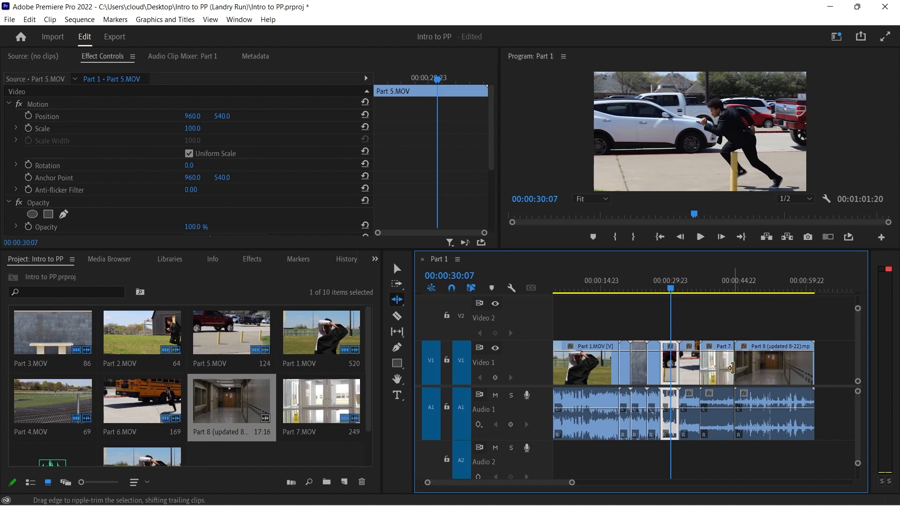
Ripple-trim the end of Part 1.MOV to 00:00:17:09 so Part 2.MOV follows without a gap
drag(612, 368, 609, 369)
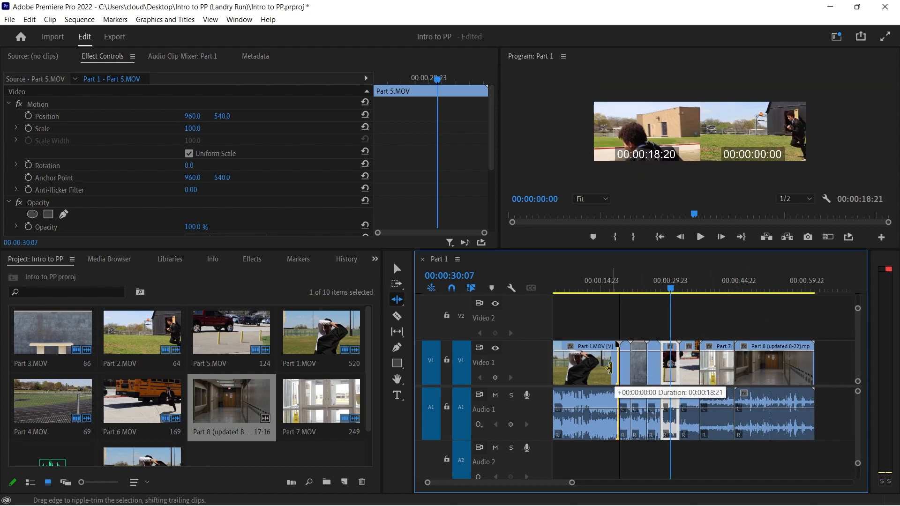
drag(570, 483, 554, 489)
click(616, 291)
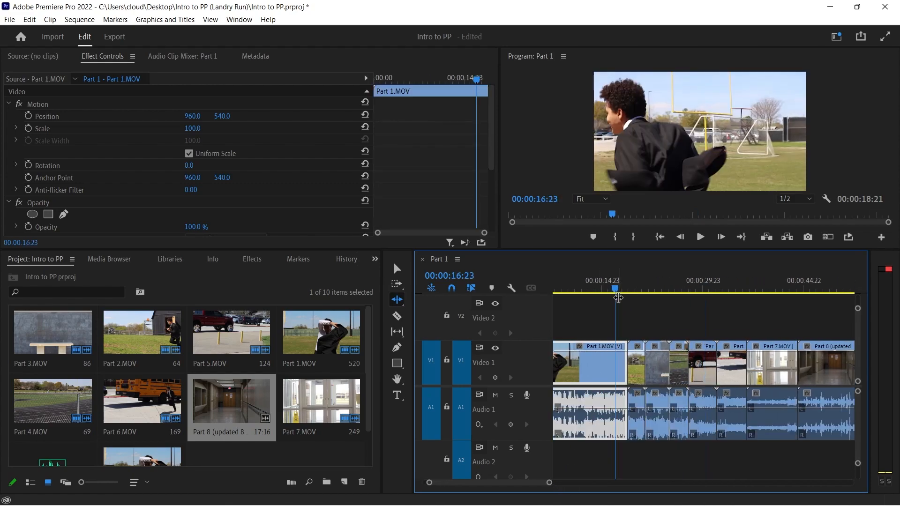
drag(617, 292, 618, 291)
drag(625, 356, 616, 356)
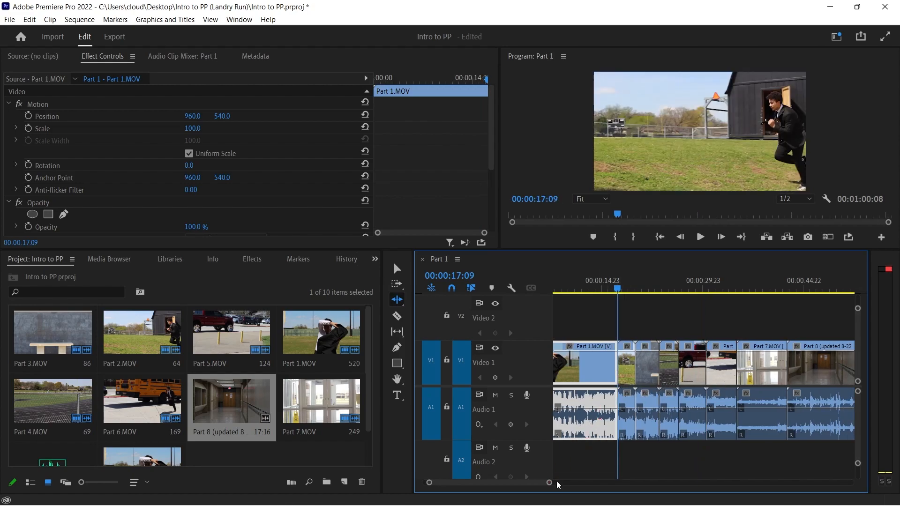
Place Music for Landry Run.mp3 on Audio 2 with its start at about 00:00:12:01 and check the footage there
drag(550, 488, 562, 485)
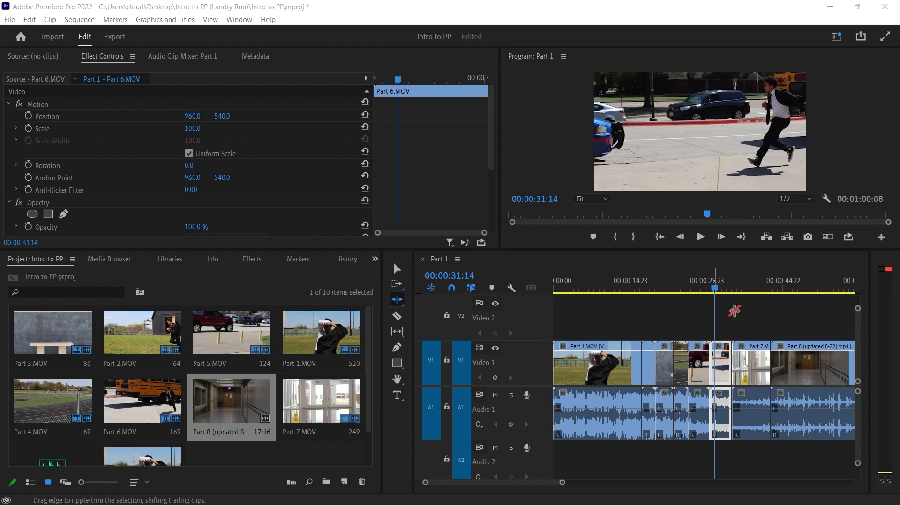
drag(562, 482, 577, 484)
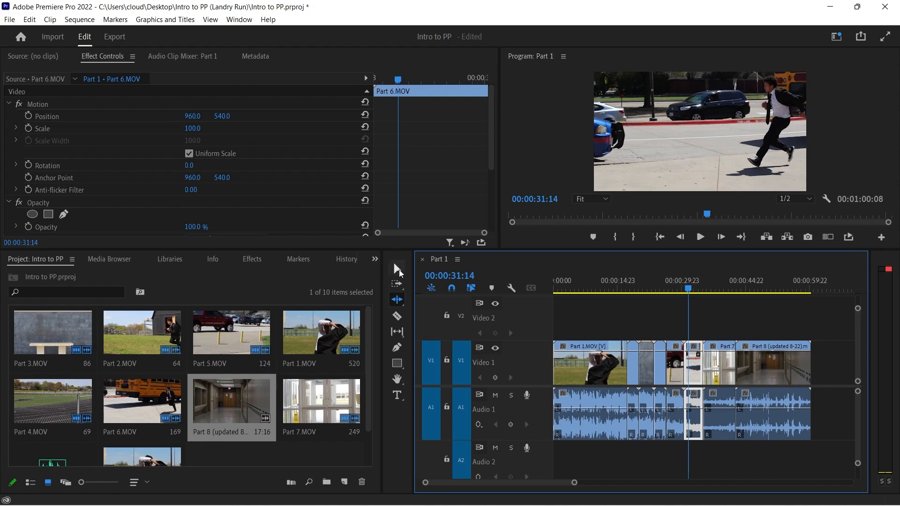
click(399, 270)
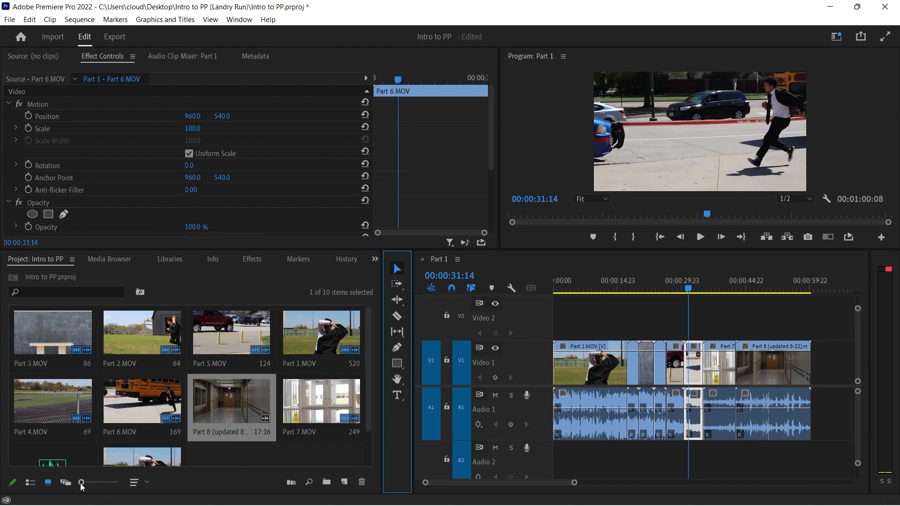
drag(61, 459, 607, 454)
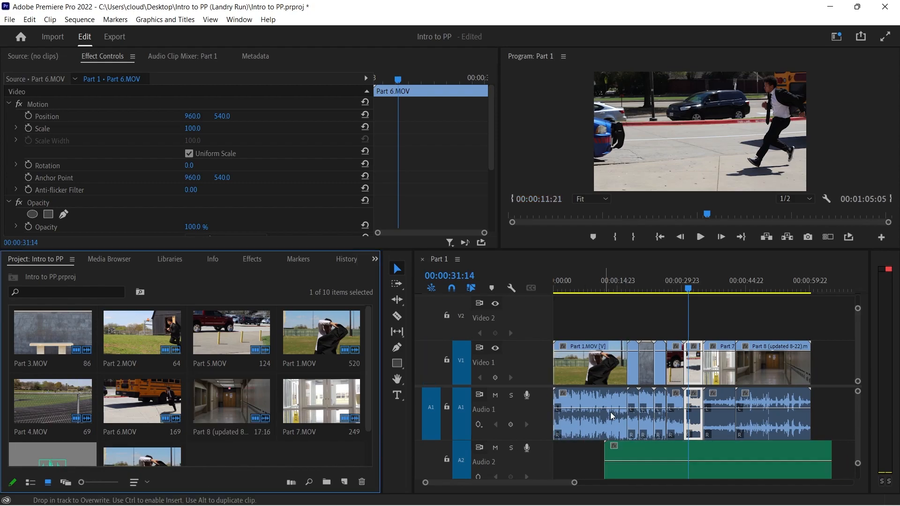
click(606, 288)
drag(606, 289, 604, 289)
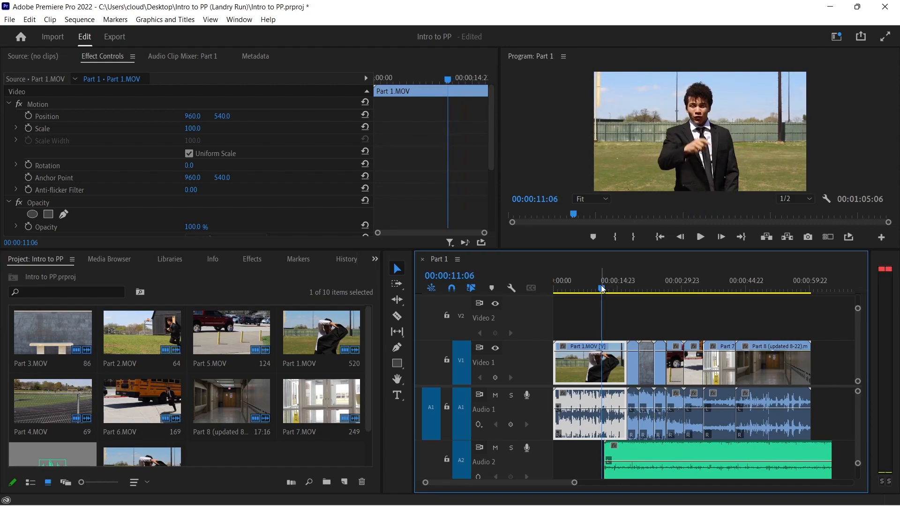
drag(602, 289, 603, 288)
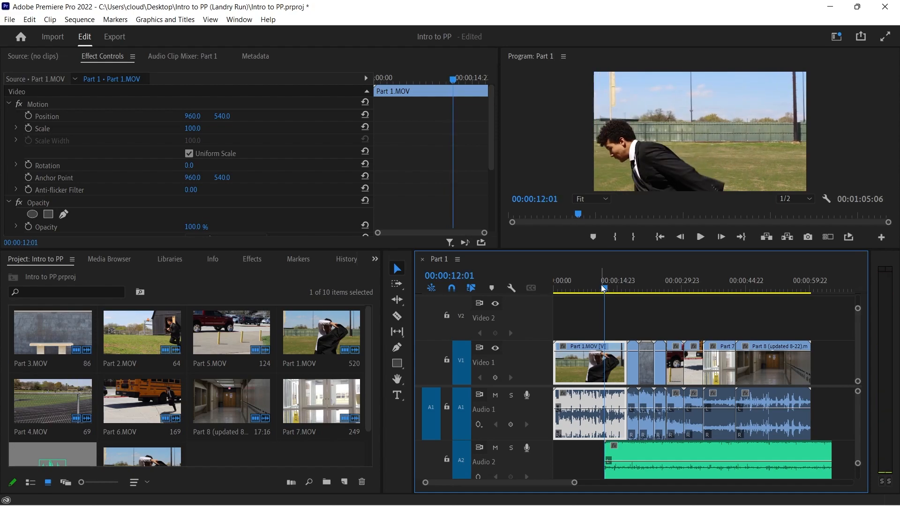
Trim the end of the music clip to 00:00:48:02 and move it straight up onto Audio 1 over the clips' audio
drag(734, 289, 761, 289)
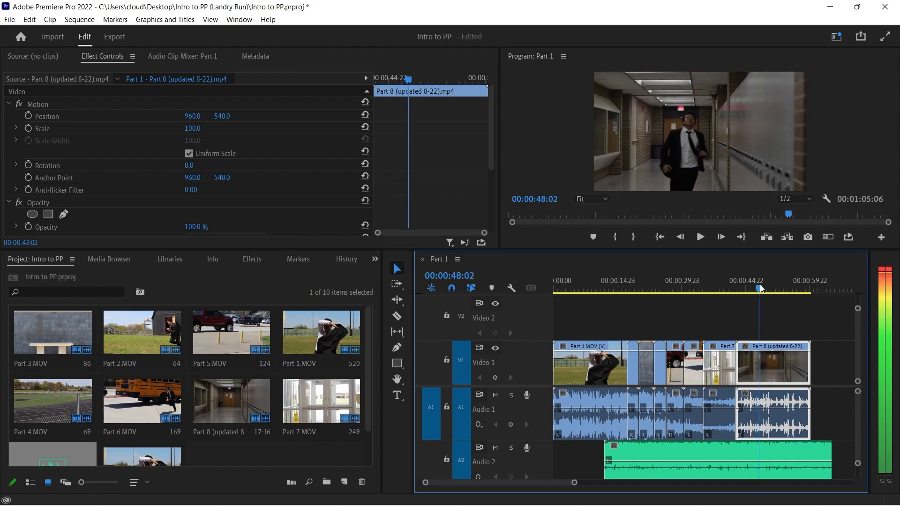
drag(832, 458, 760, 458)
click(703, 452)
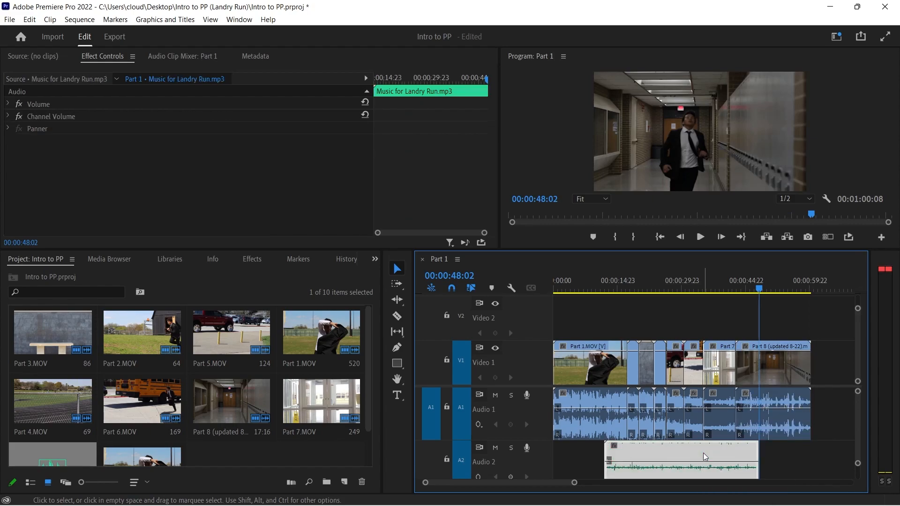
drag(703, 453, 703, 428)
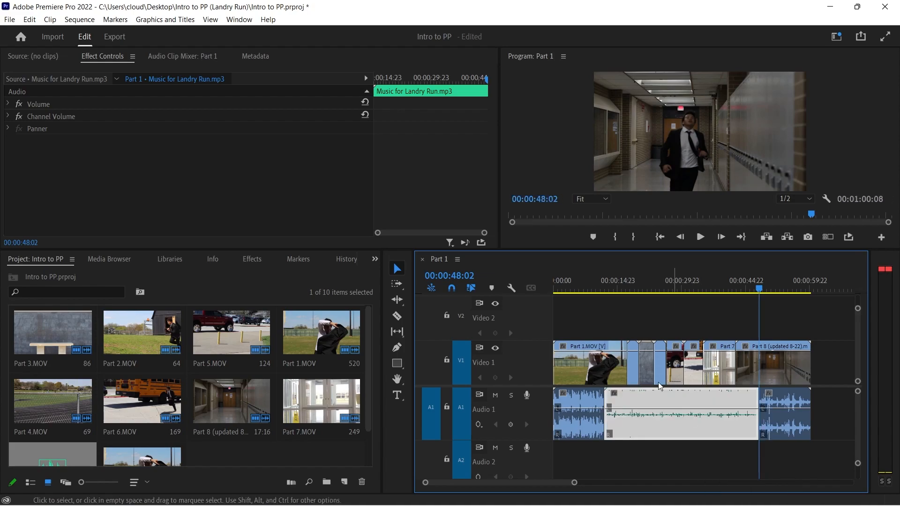
Play the sequence across the start and end of the music to check both audio transitions
click(592, 284)
key(space)
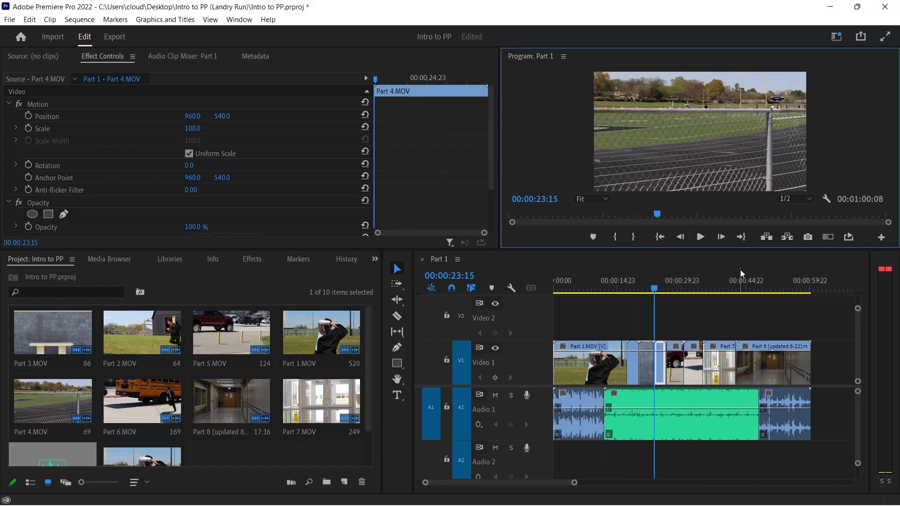
click(749, 288)
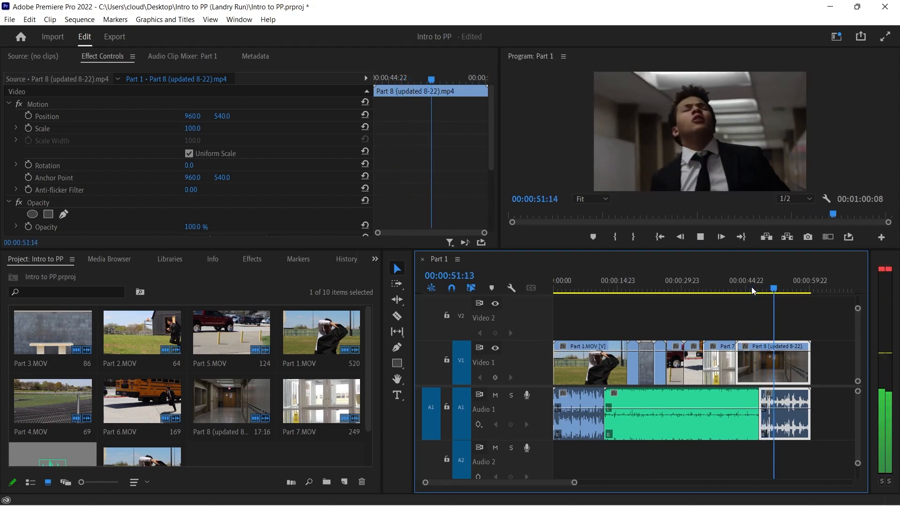
key(space)
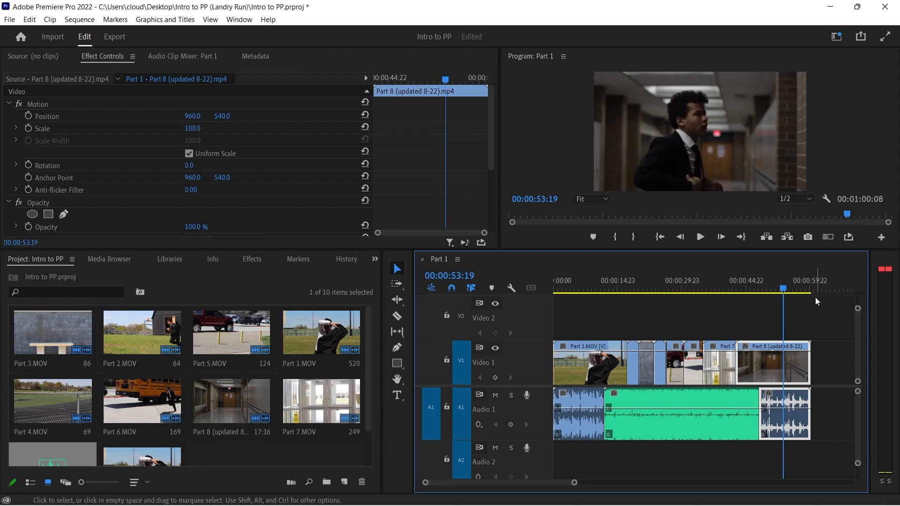
Trim the end of Part 8 (updated 8-22).mp4 to 00:00:58:15
drag(786, 290, 806, 293)
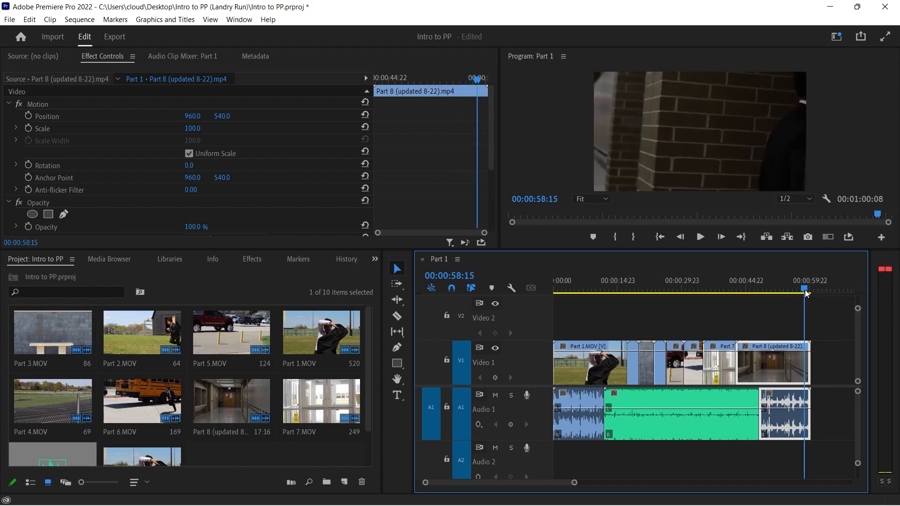
drag(805, 366, 803, 366)
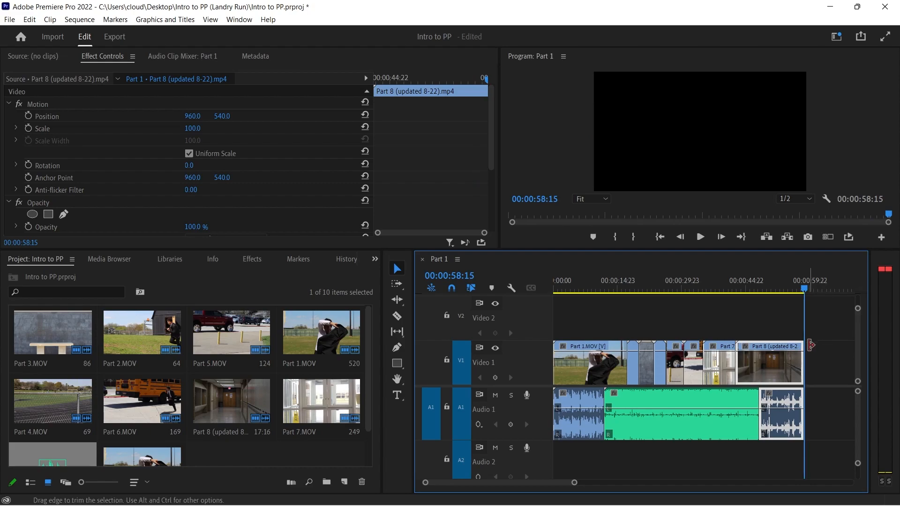
Extend the end of Part 8 back to 00:01:00:08, play the ending, undo the extension and scrub back over the last frames
drag(799, 361, 810, 362)
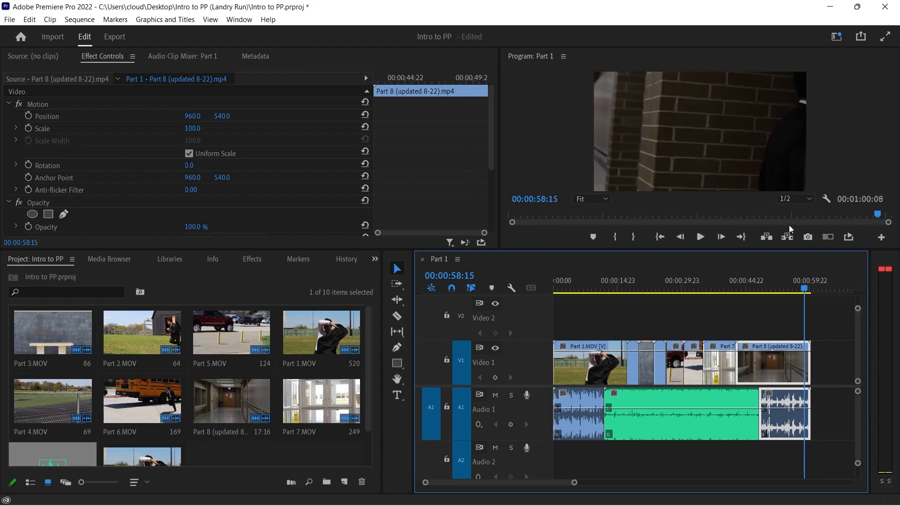
click(699, 237)
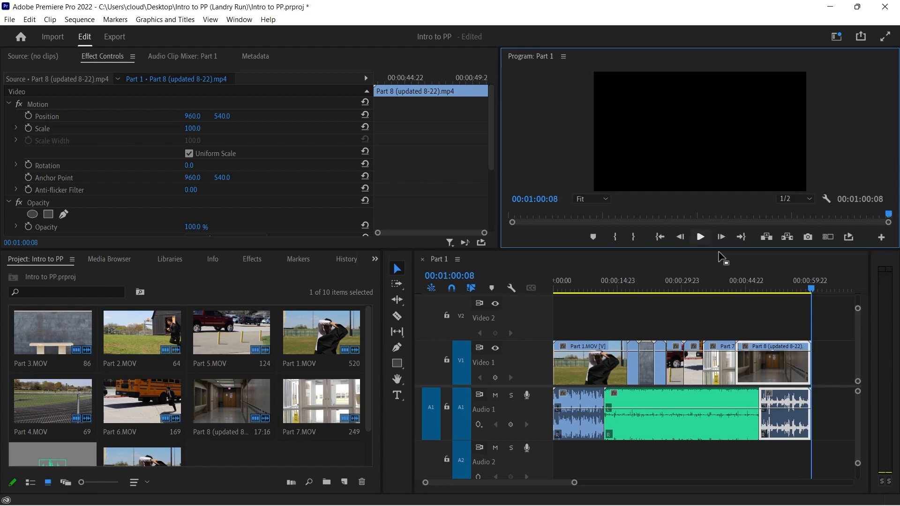
key(ctrl+z)
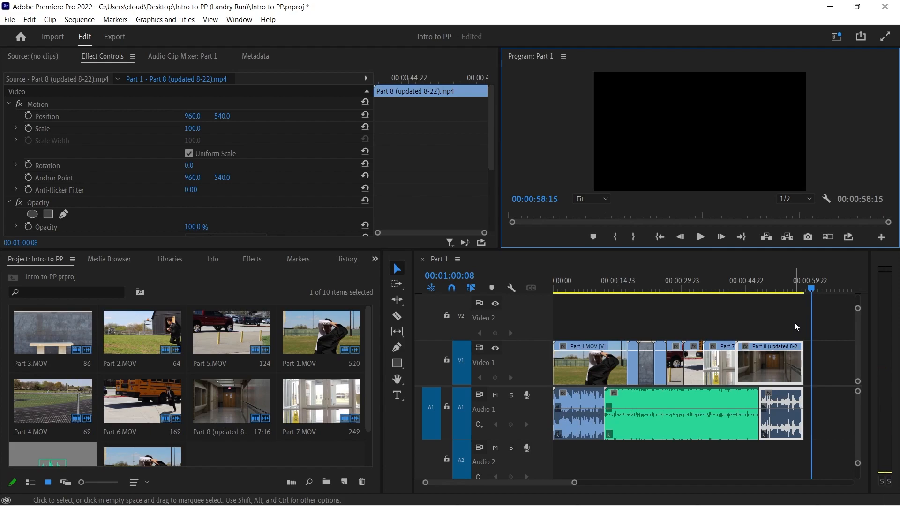
click(805, 293)
drag(804, 293, 800, 294)
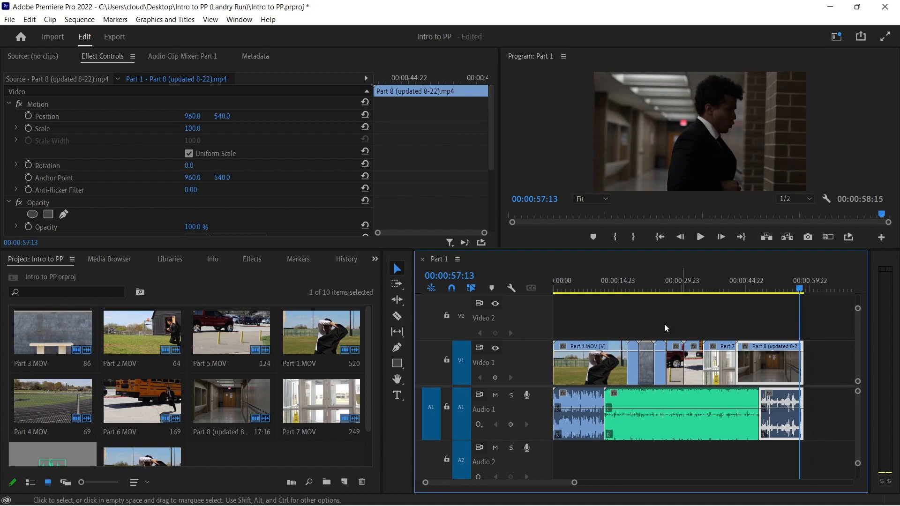
Draw two text boxes on the frame at 00:00:00:00, one across the sky and one over the fence
click(401, 396)
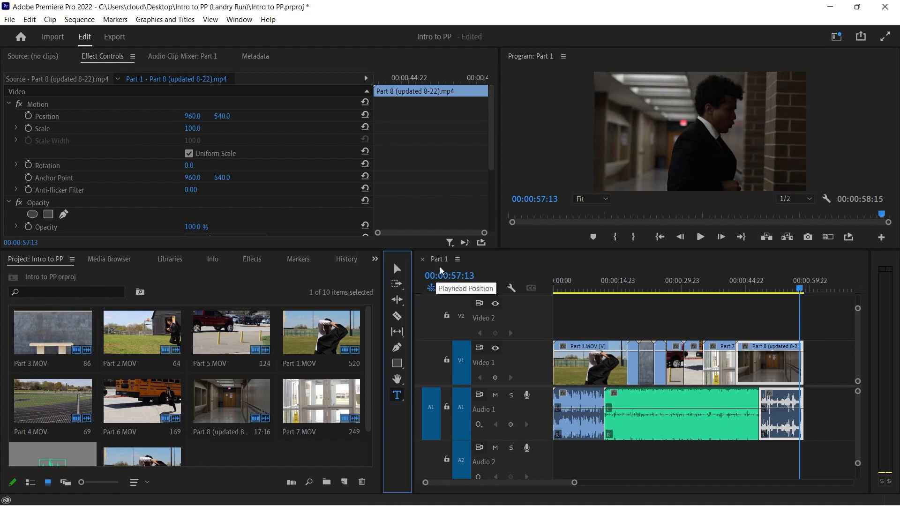
drag(446, 250, 443, 282)
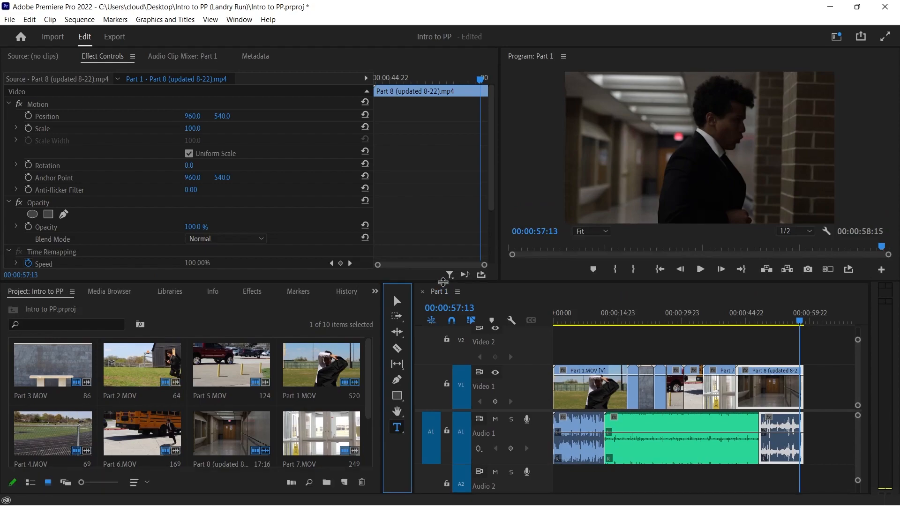
drag(564, 322, 543, 330)
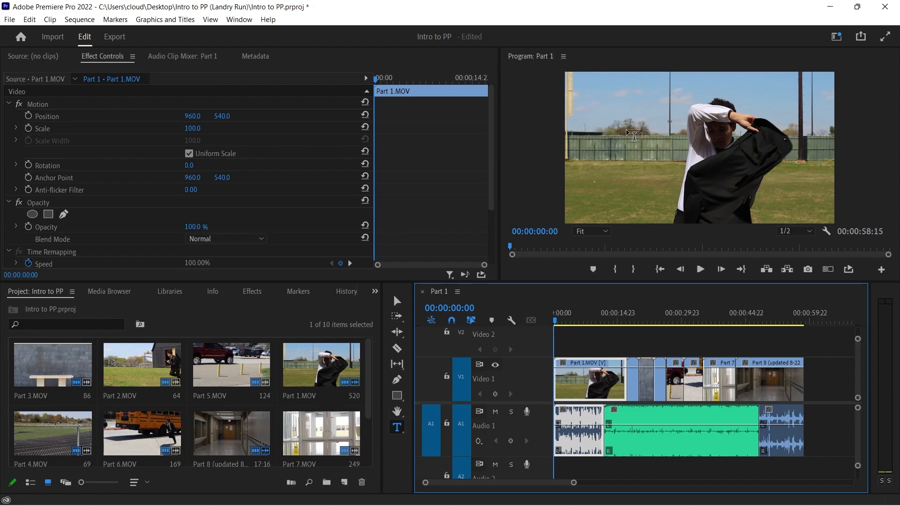
drag(576, 83, 686, 103)
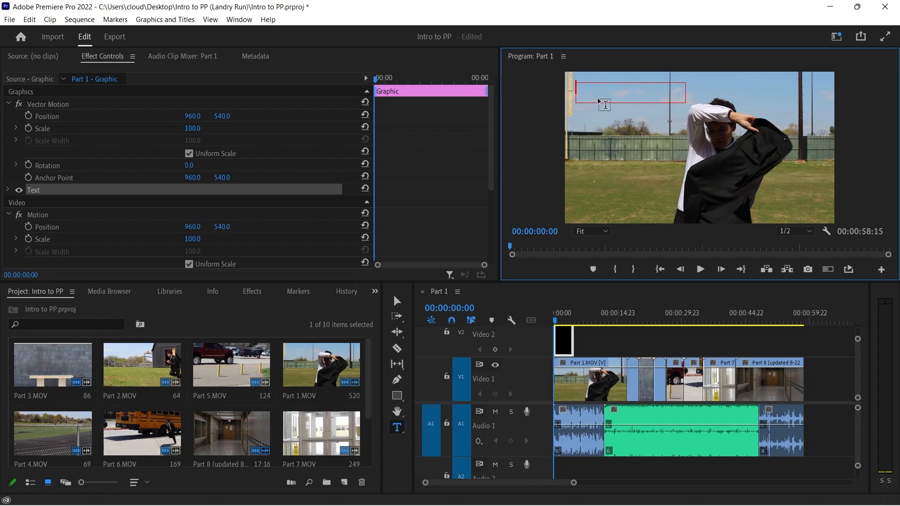
click(583, 138)
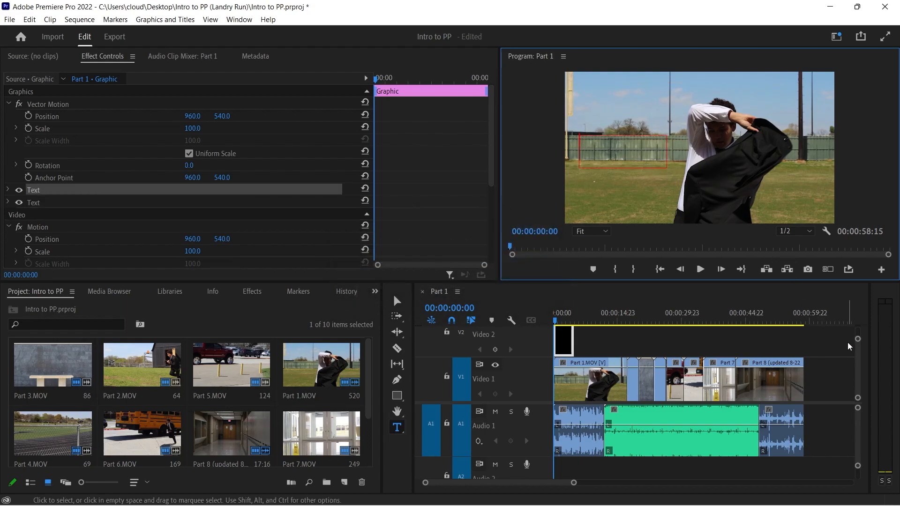
Delete the empty text layer in the sky from the opening graphic
drag(858, 340, 857, 334)
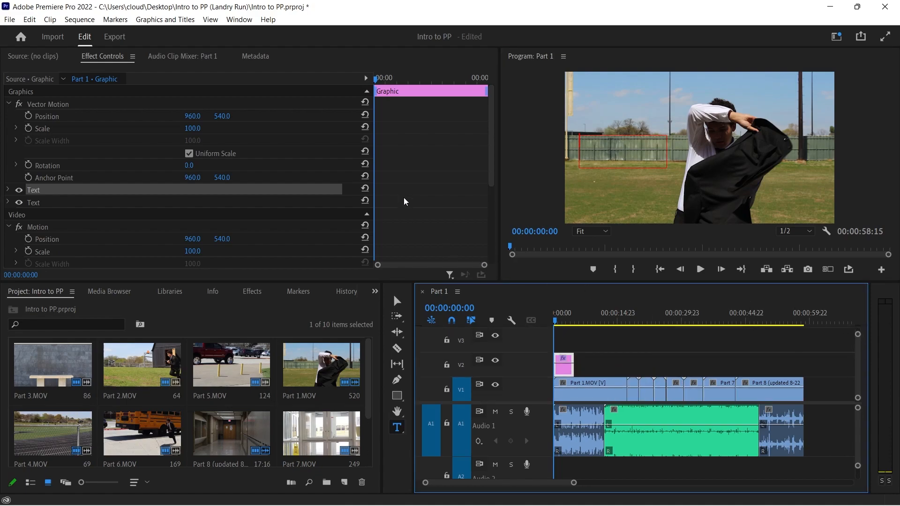
click(44, 205)
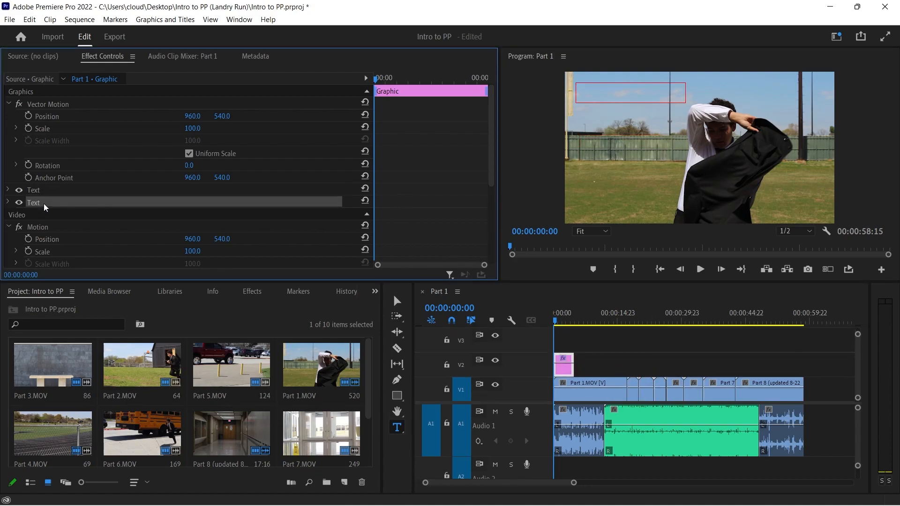
key(Delete)
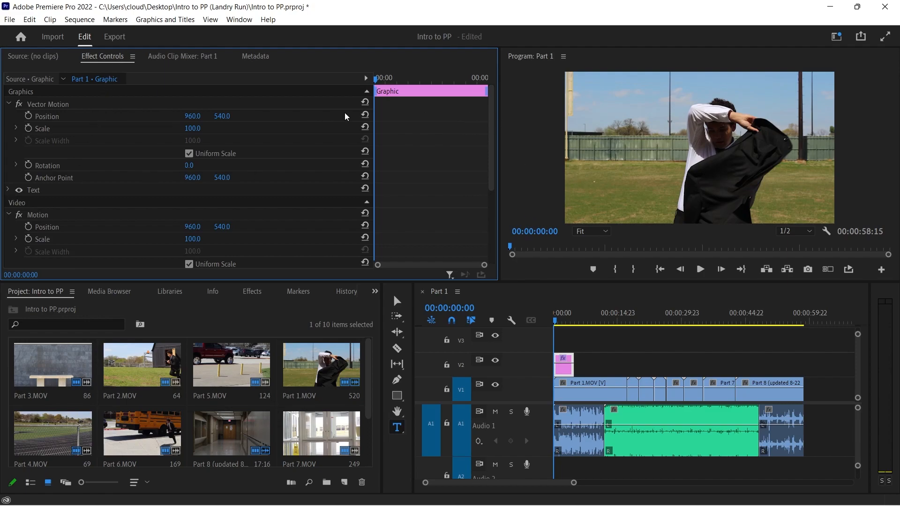
Enter the text Your Name in the text box over the fence and show its source text settings
click(33, 192)
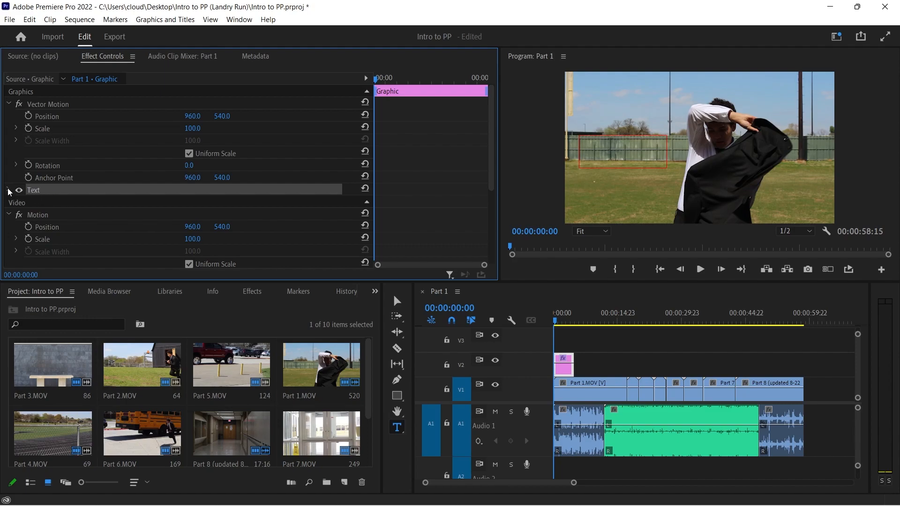
click(8, 190)
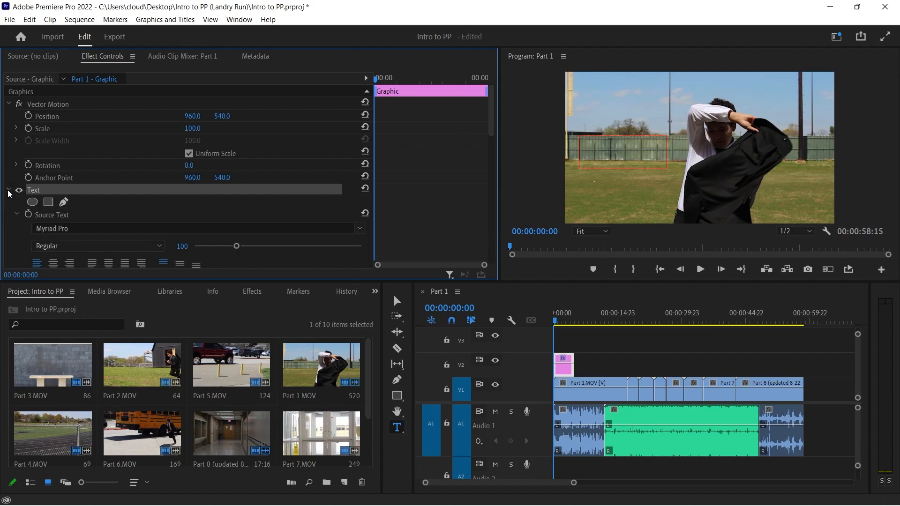
click(594, 145)
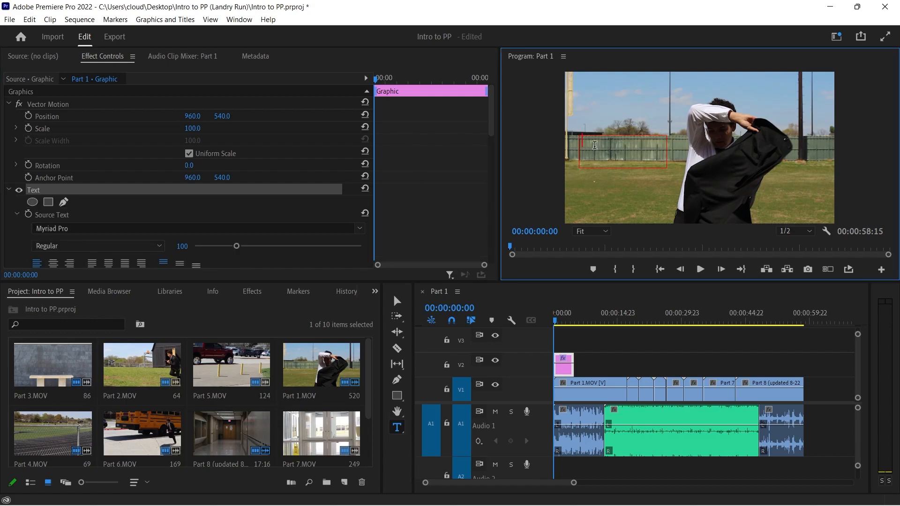
scroll(129, 204, down, 1)
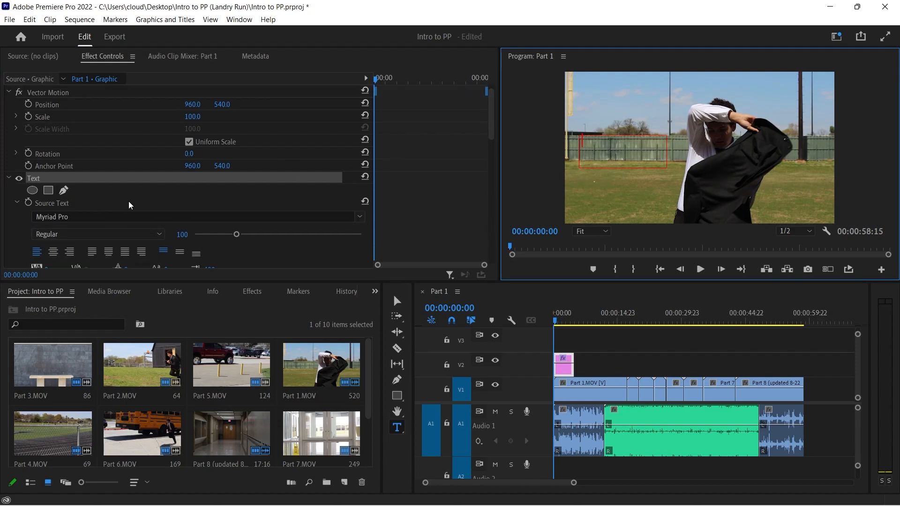
scroll(130, 204, down, 1)
drag(151, 282, 146, 313)
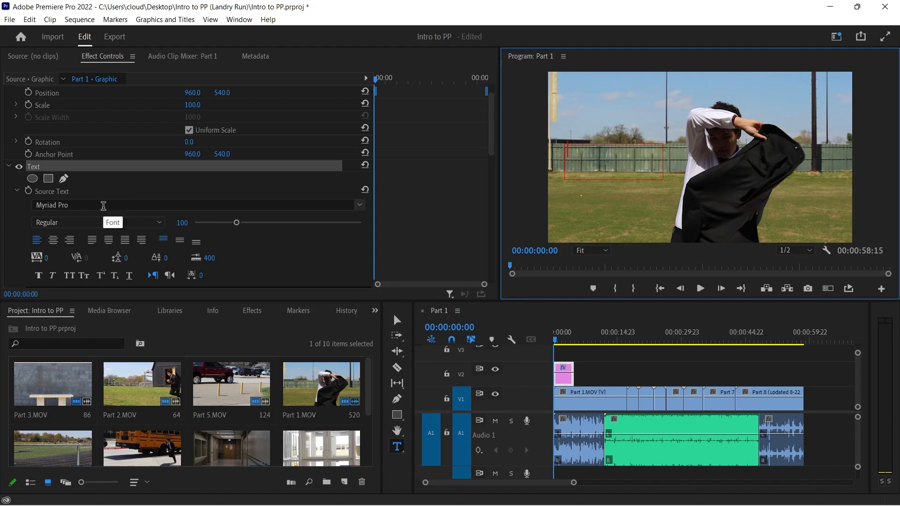
scroll(176, 201, down, 2)
scroll(150, 202, down, 3)
scroll(150, 201, up, 3)
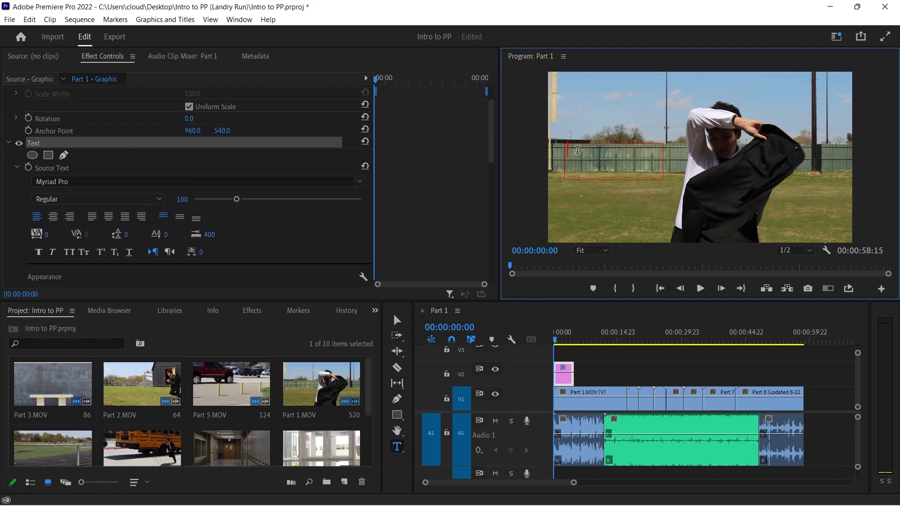
text(Your Name)
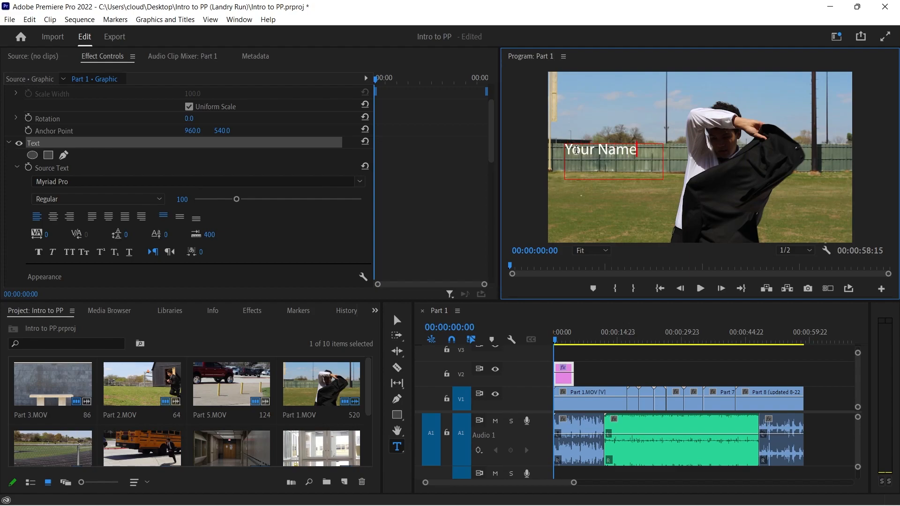
Set the font of the Your Name title to Comic Sans MS Regular
key(ctrl+a)
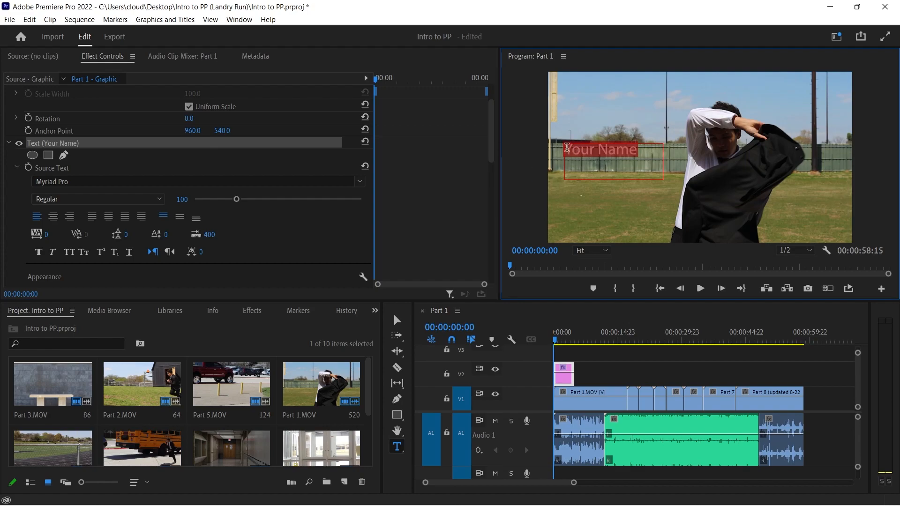
click(360, 183)
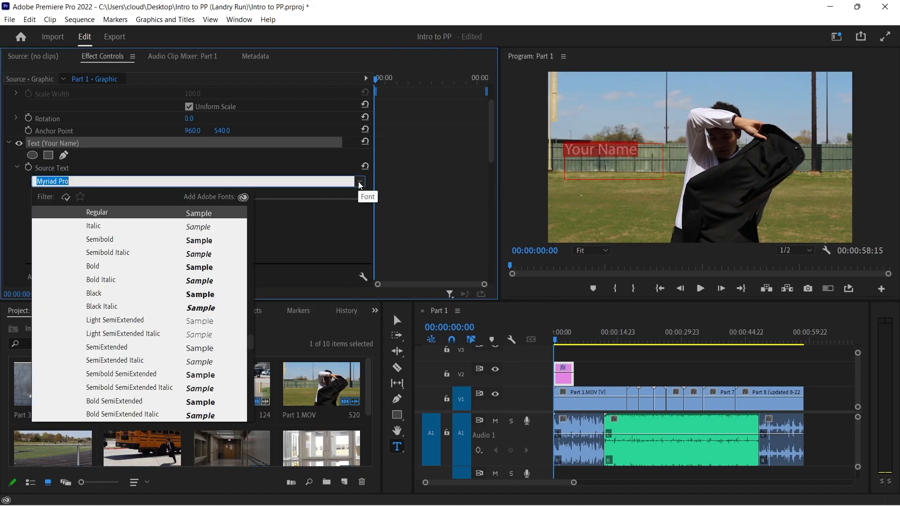
text(comic)
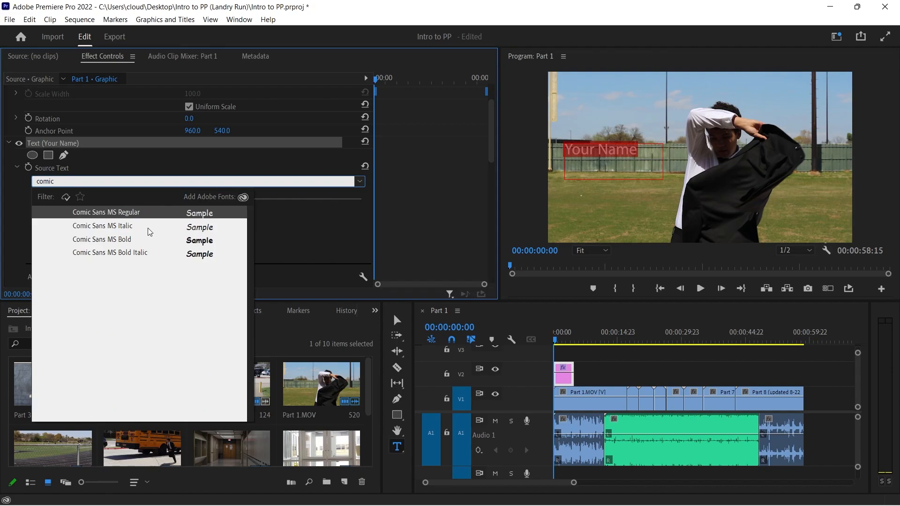
click(137, 213)
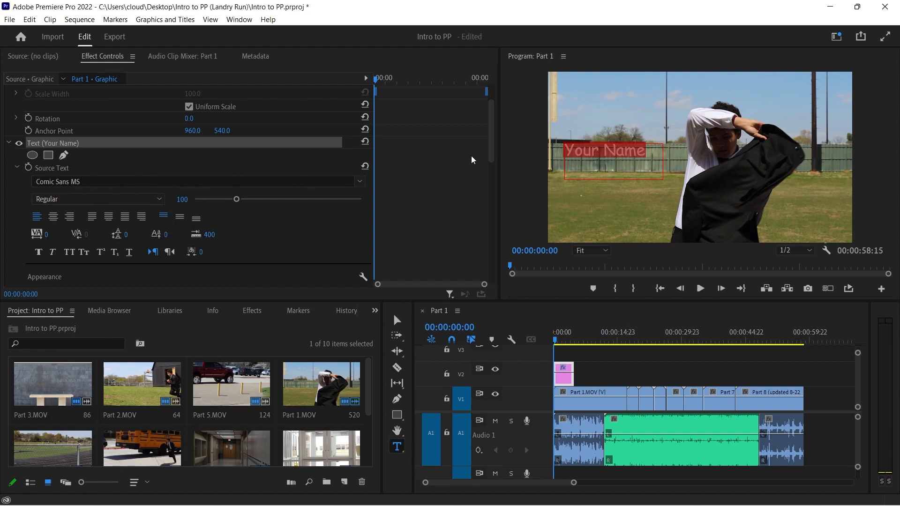
Change the fill of the Your Name title to bright magenta (FF00FD) and leave text editing
drag(489, 158, 489, 183)
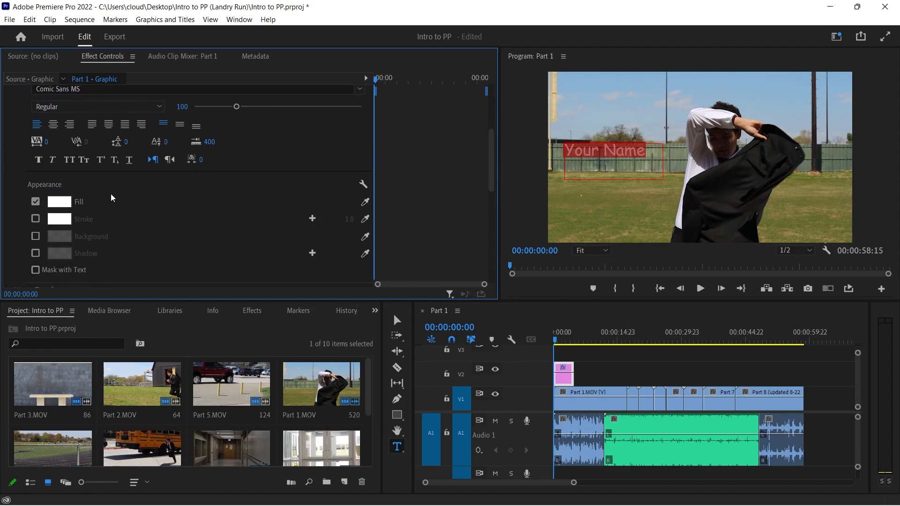
click(58, 205)
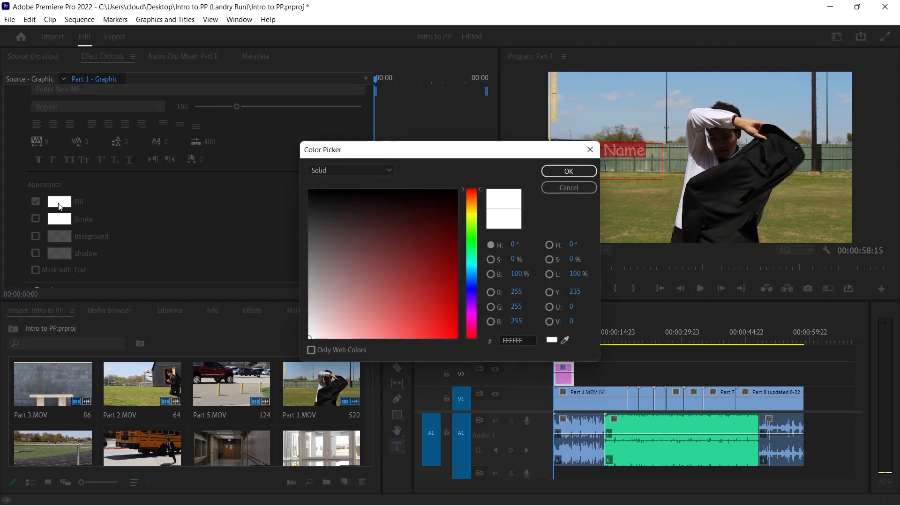
drag(476, 285, 478, 314)
click(457, 325)
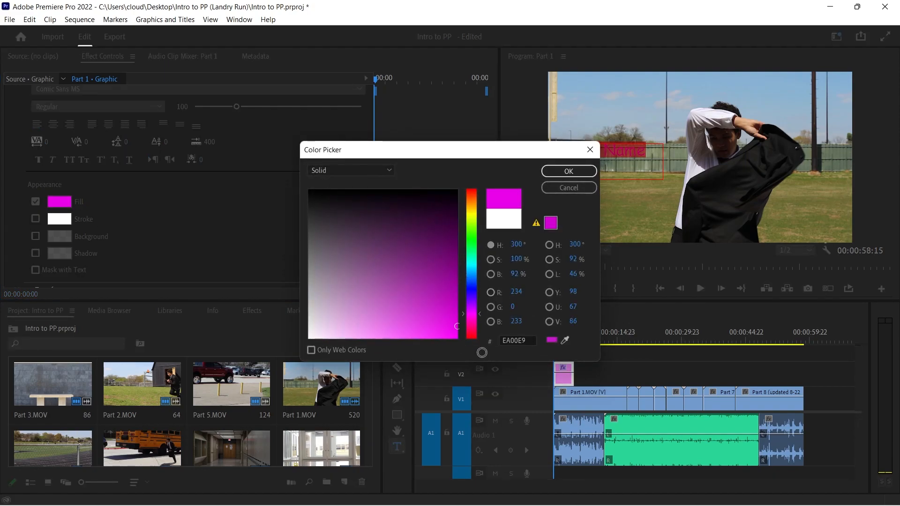
click(569, 172)
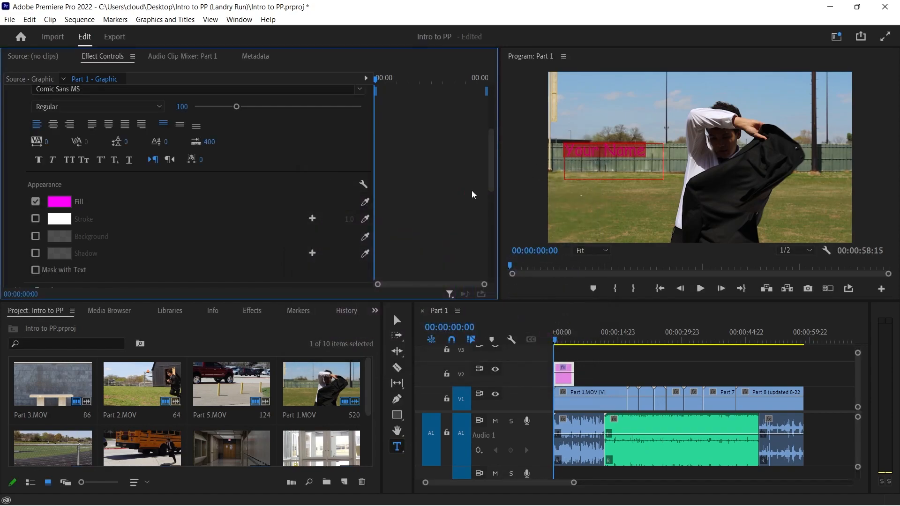
click(397, 320)
click(610, 221)
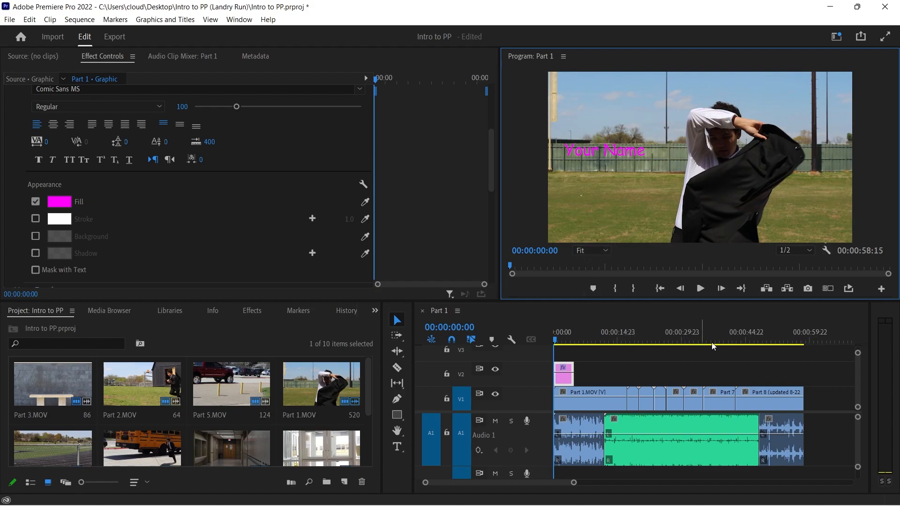
Add a text box reading To Be Continued over Part 8 at 00:00:54:16
drag(758, 339, 788, 342)
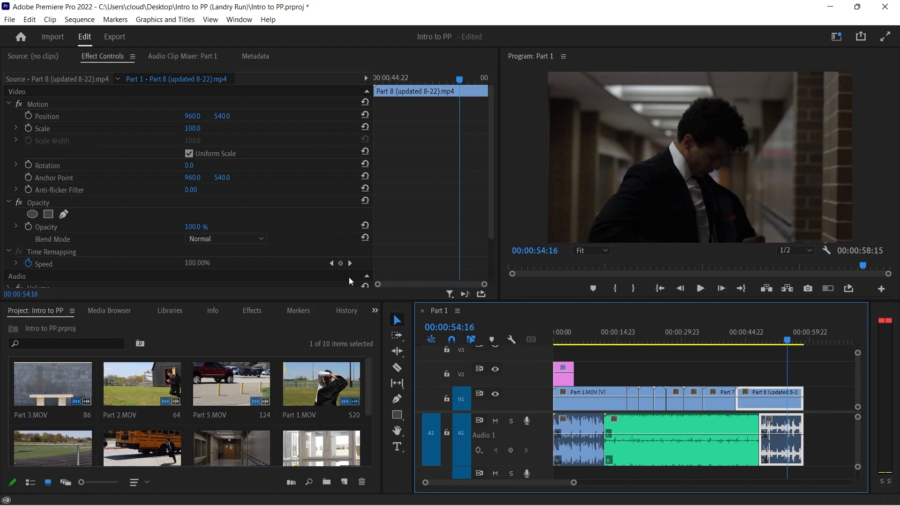
click(397, 446)
drag(570, 96, 678, 121)
text(TI)
text( B)
text(e Conti)
text(nu)
text(ed)
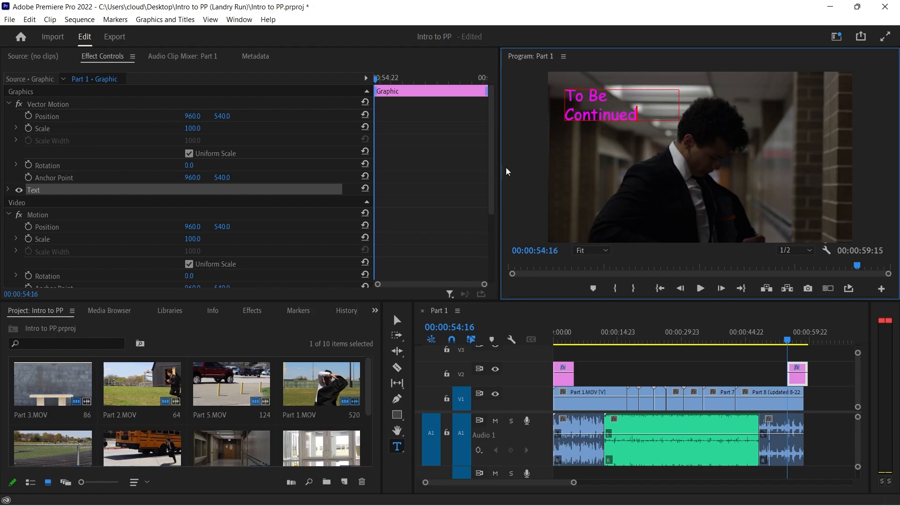
Widen the To Be Continued text box until it fits on one line and move it toward the middle of the frame
click(398, 323)
drag(680, 105, 725, 105)
drag(665, 101, 743, 180)
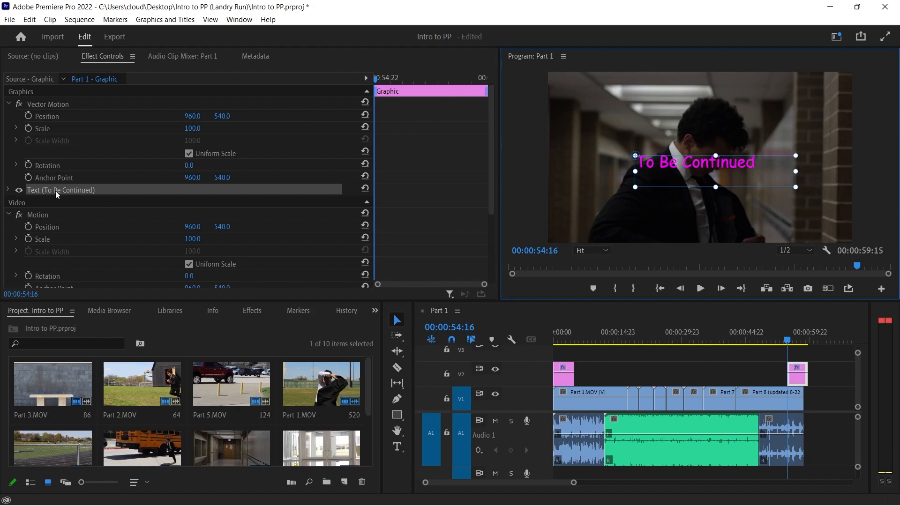
Set the font of the To Be Continued title to Cooper Black
click(8, 191)
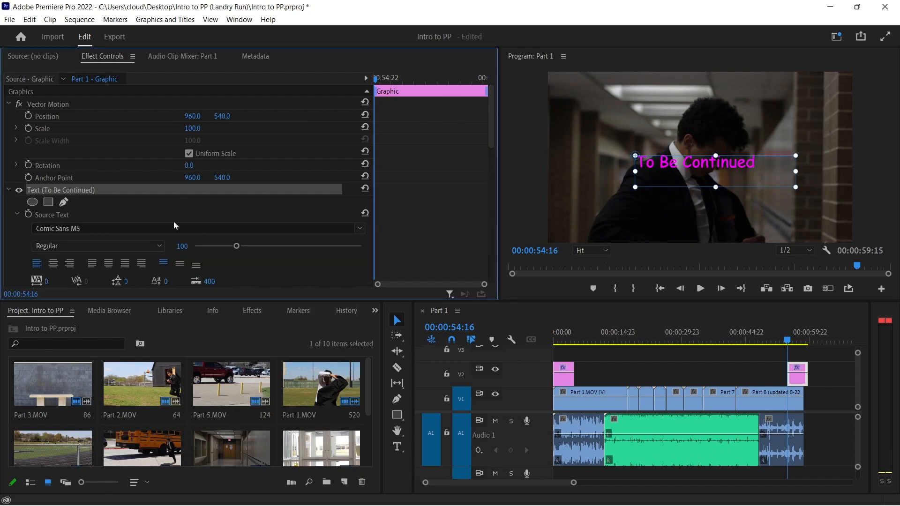
click(360, 229)
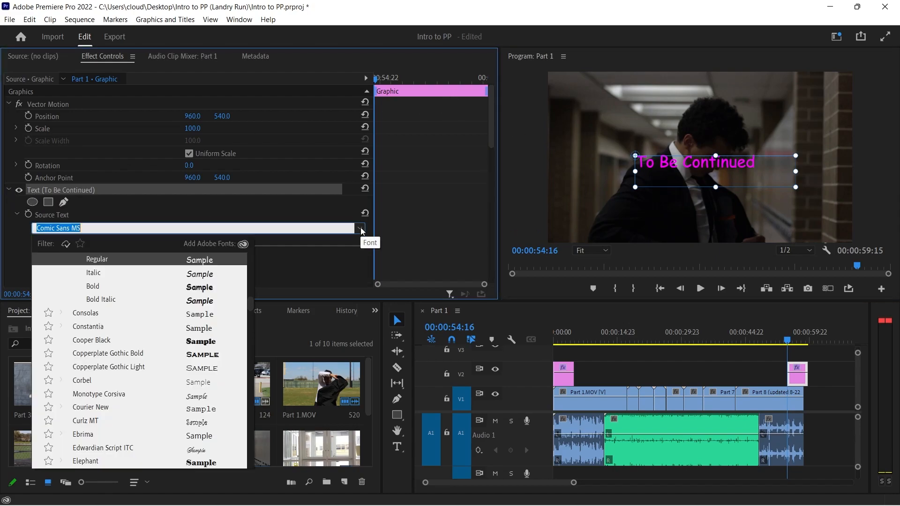
click(143, 340)
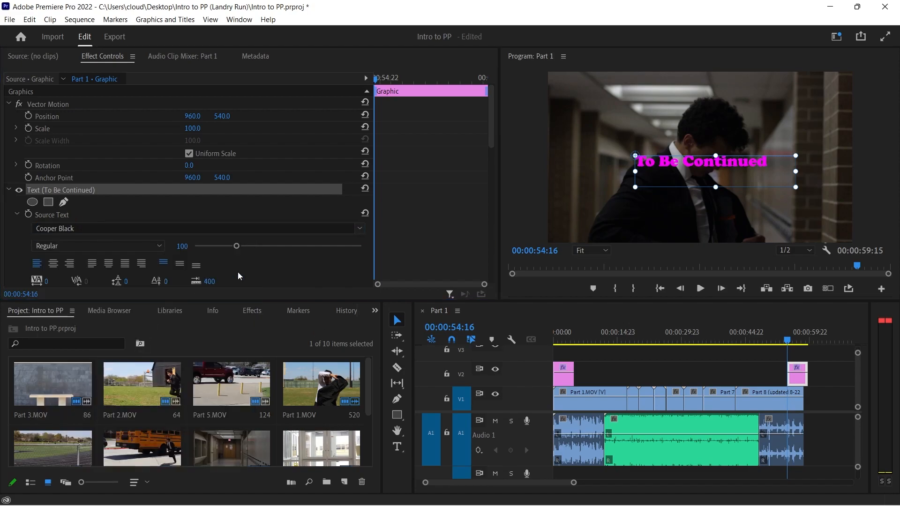
Change the fill of the To Be Continued title to white (FFFFFF)
scroll(285, 271, down, 5)
click(65, 229)
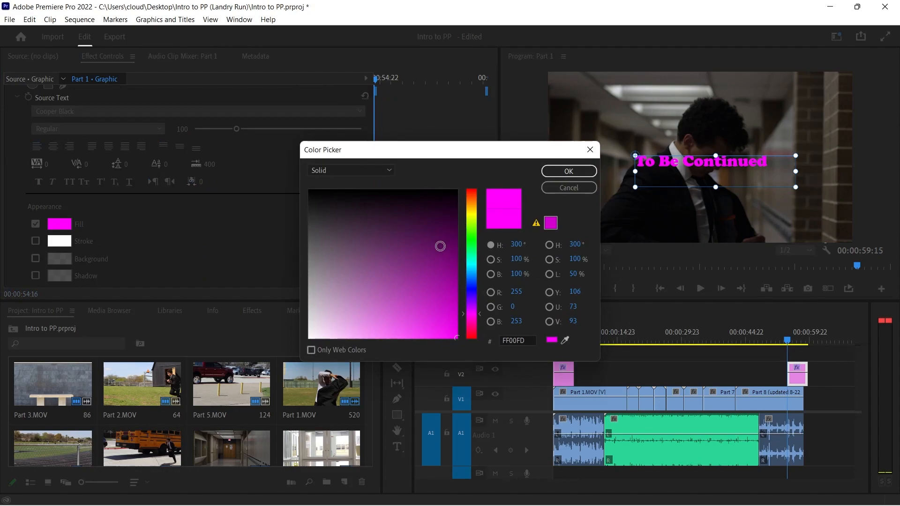
drag(431, 229, 297, 350)
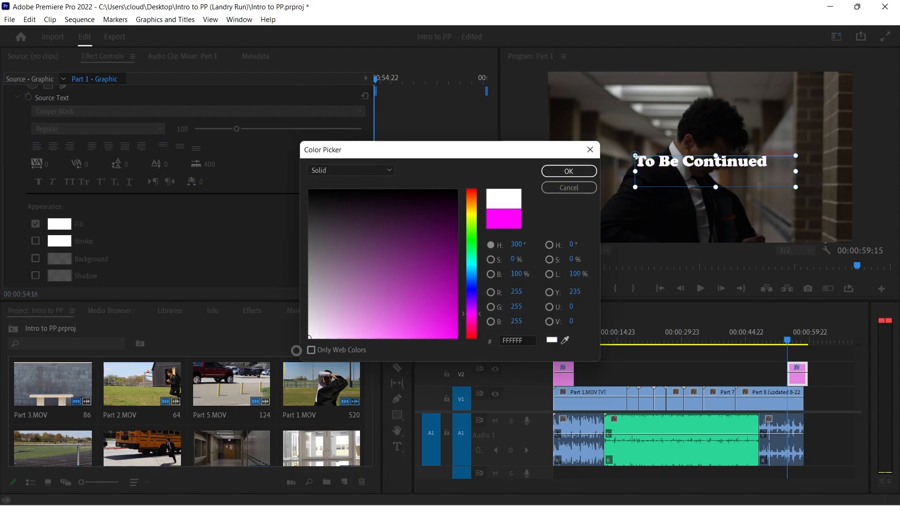
click(572, 170)
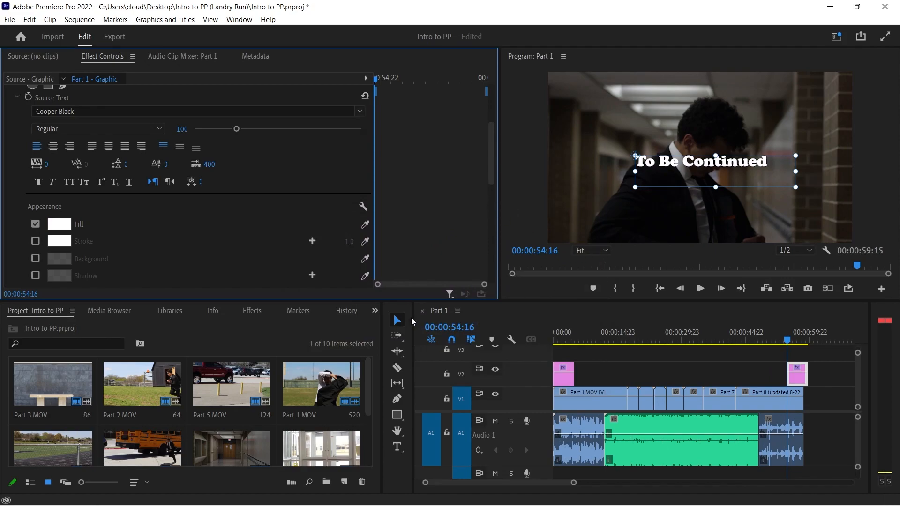
Move the To Be Continued graphic earlier so it ends with Part 8 at 00:00:58:15, and scrub to 00:00:56:04
drag(797, 380, 793, 380)
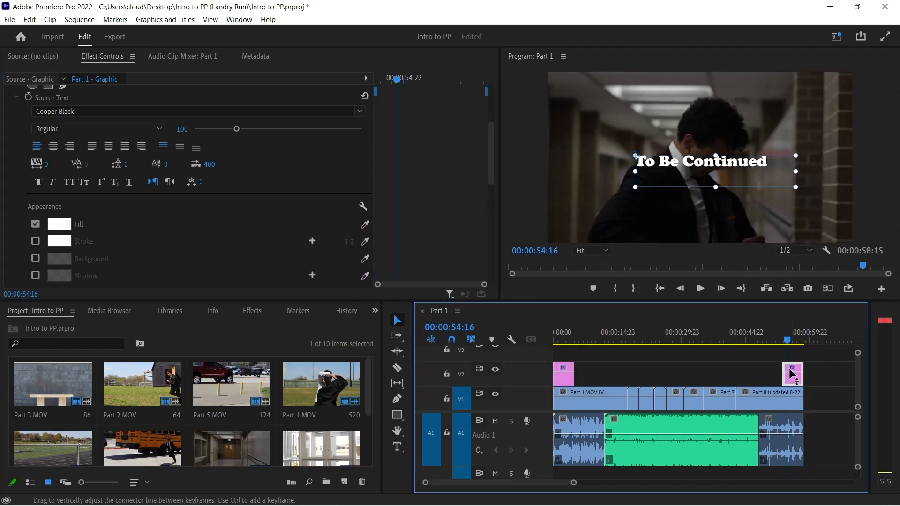
click(792, 341)
drag(792, 343, 794, 341)
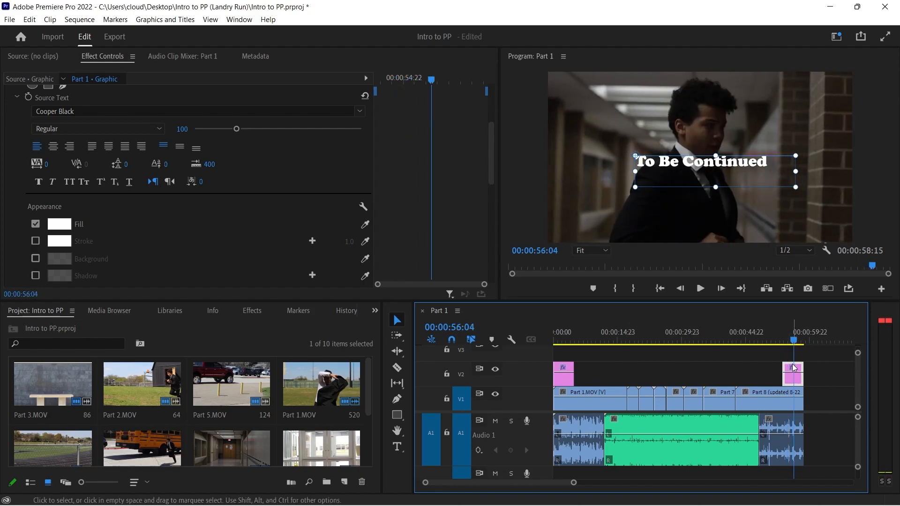
Trim the start of the To Be Continued graphic so it covers only about the last second and a half, and play the ending
key(space)
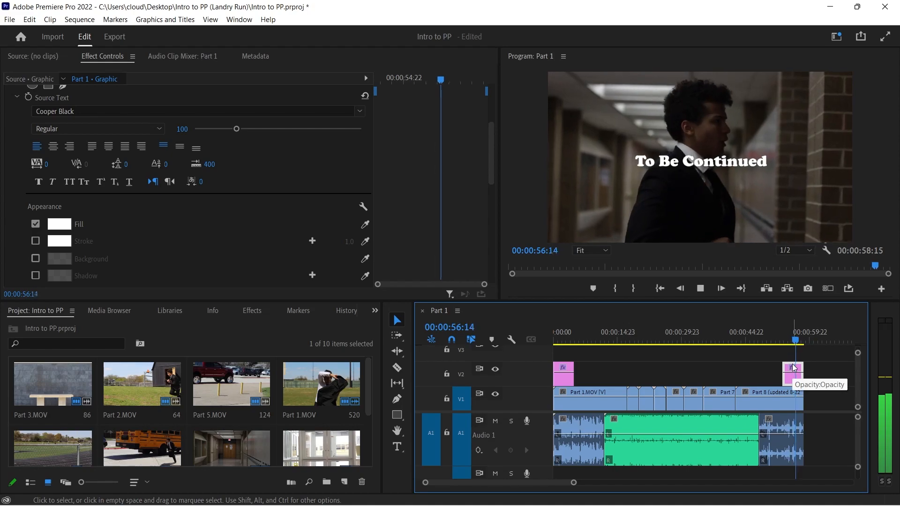
drag(784, 374, 799, 380)
key(space)
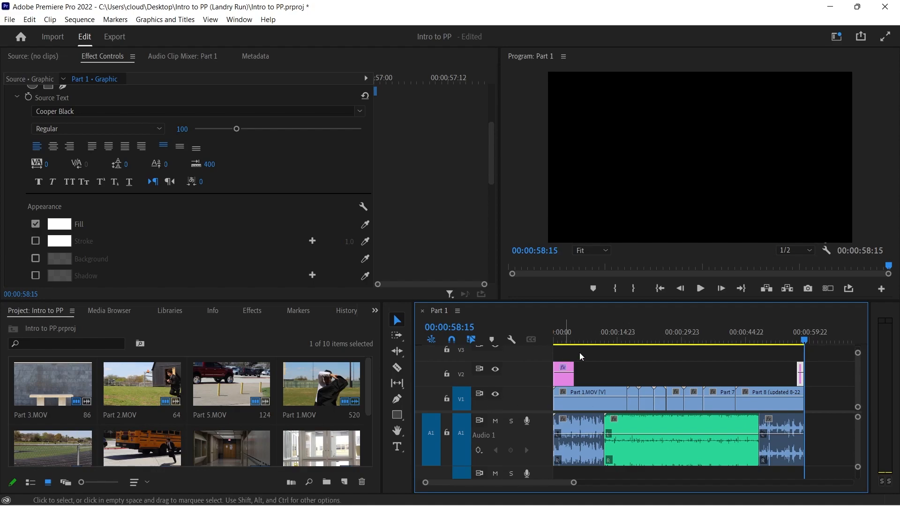
mouse_move(694, 481)
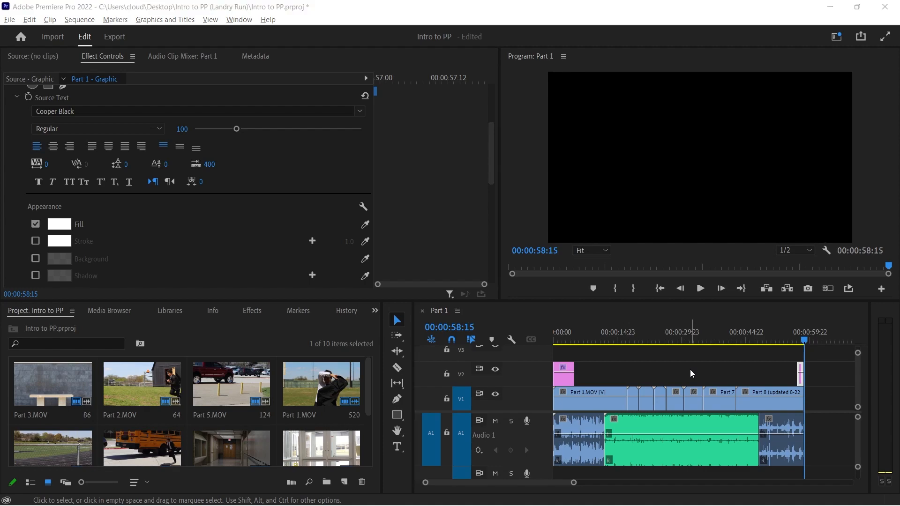
key(alt+Tab)
key(Tab)
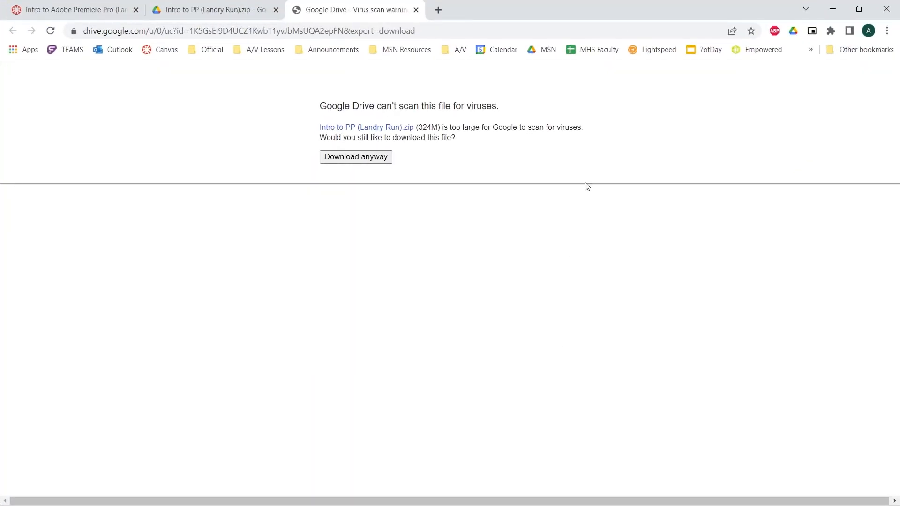
click(830, 7)
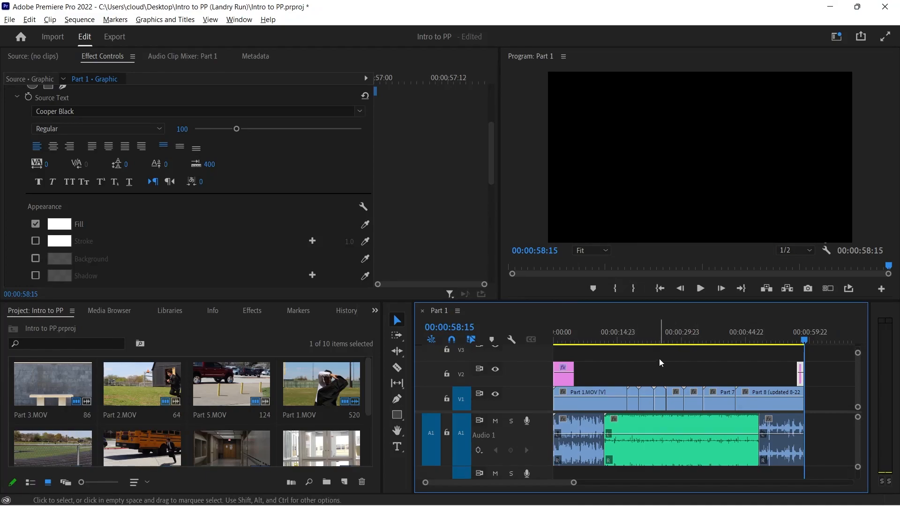
Begin exporting the sequence with the file name Landry Run Final and browse to the Desktop for its save location
click(112, 37)
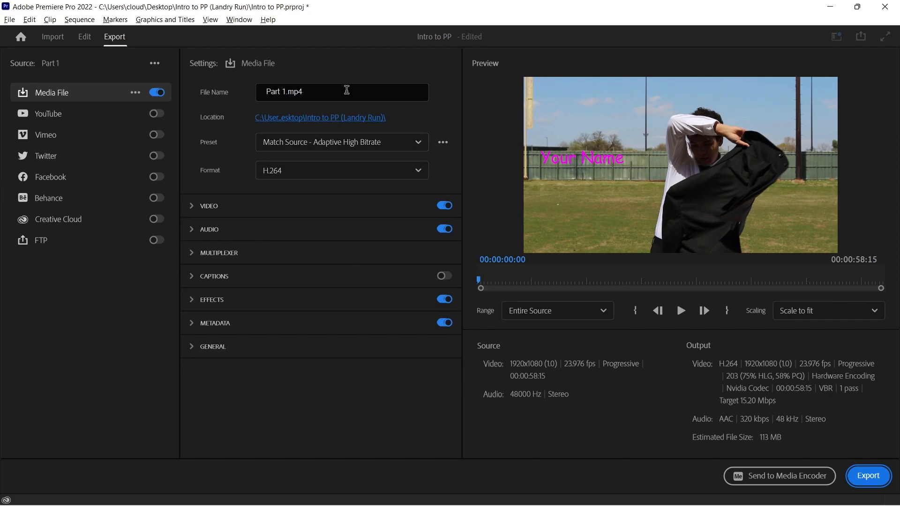
click(345, 90)
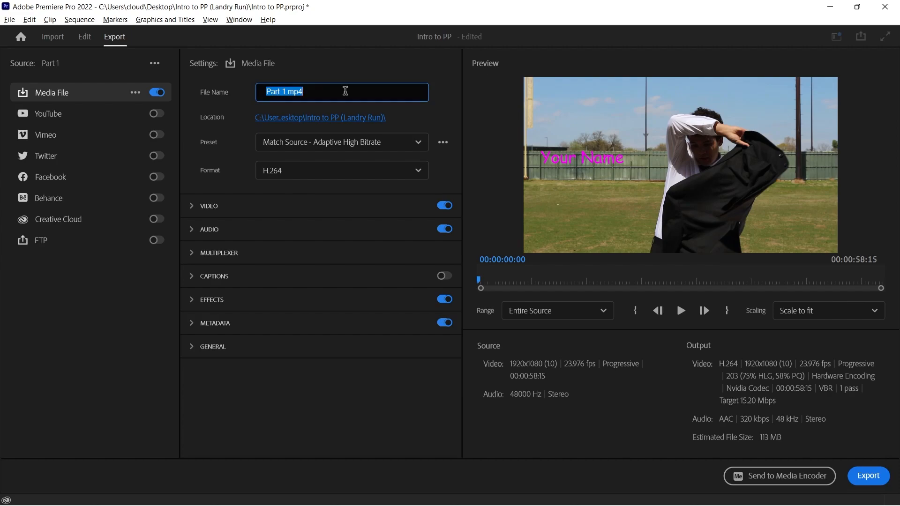
text(Landry Run Final)
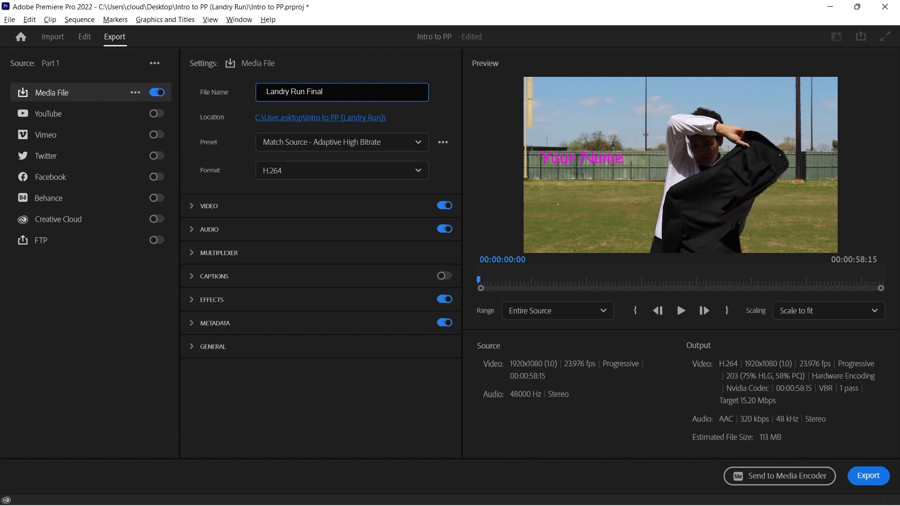
click(344, 118)
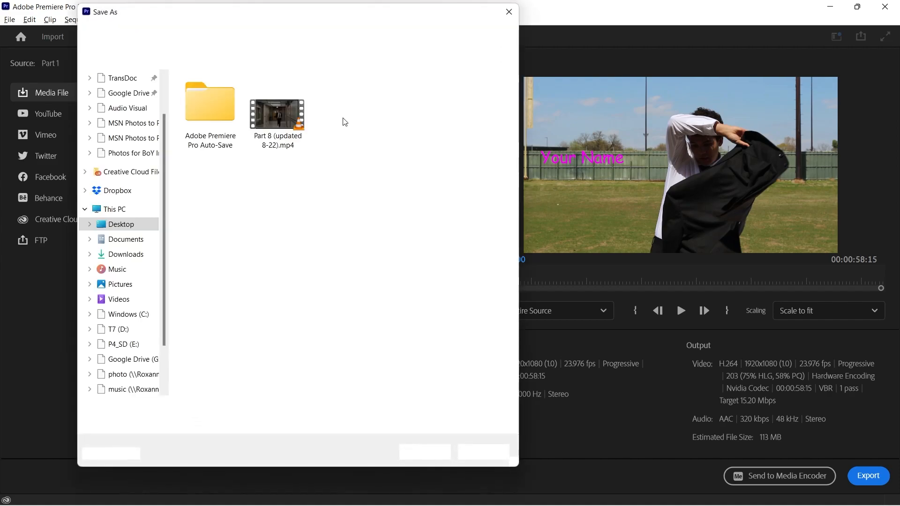
click(197, 37)
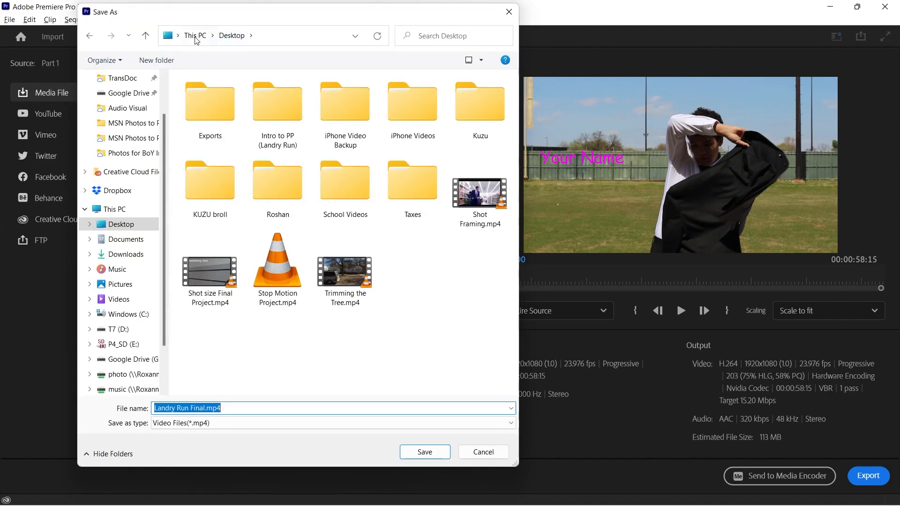
Try to create a new folder named Exports on the Desktop
click(162, 65)
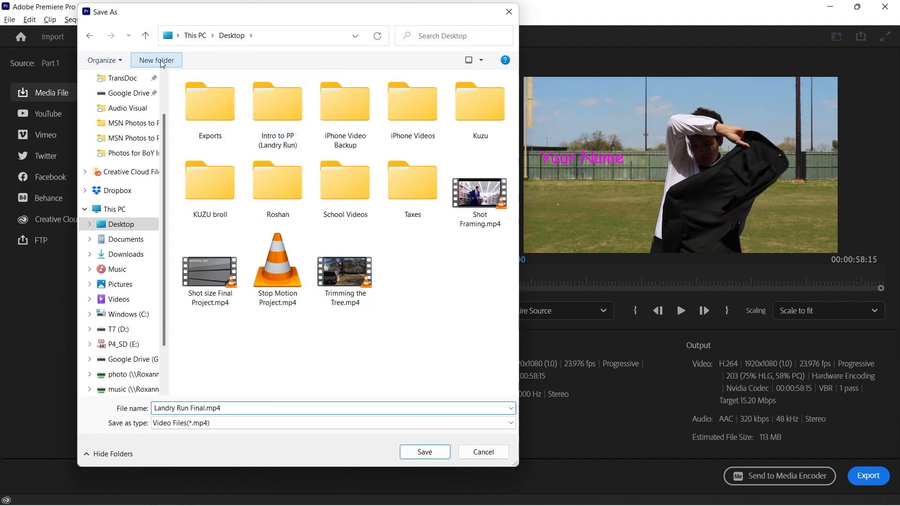
text(Exports)
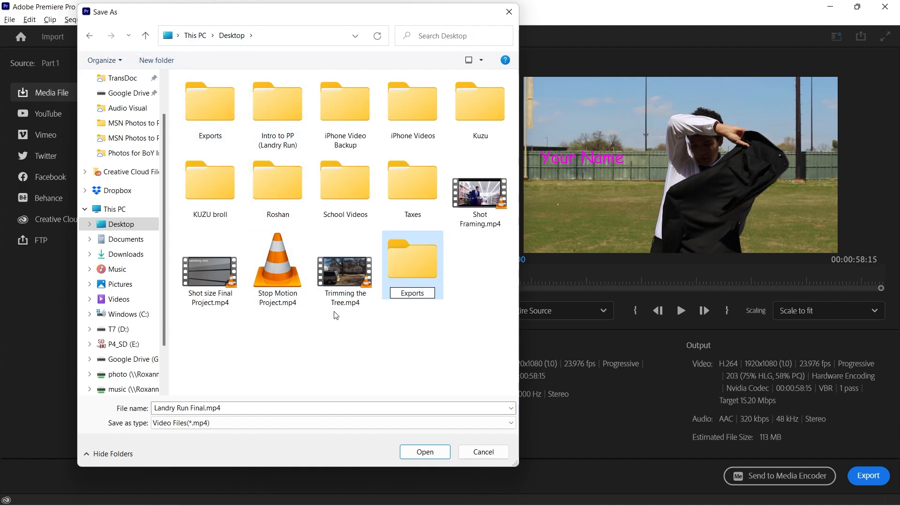
click(407, 331)
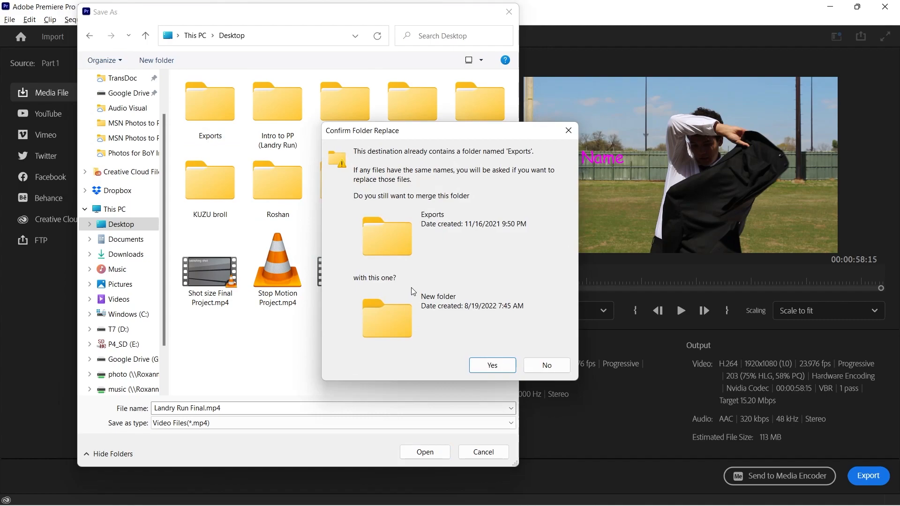
click(546, 365)
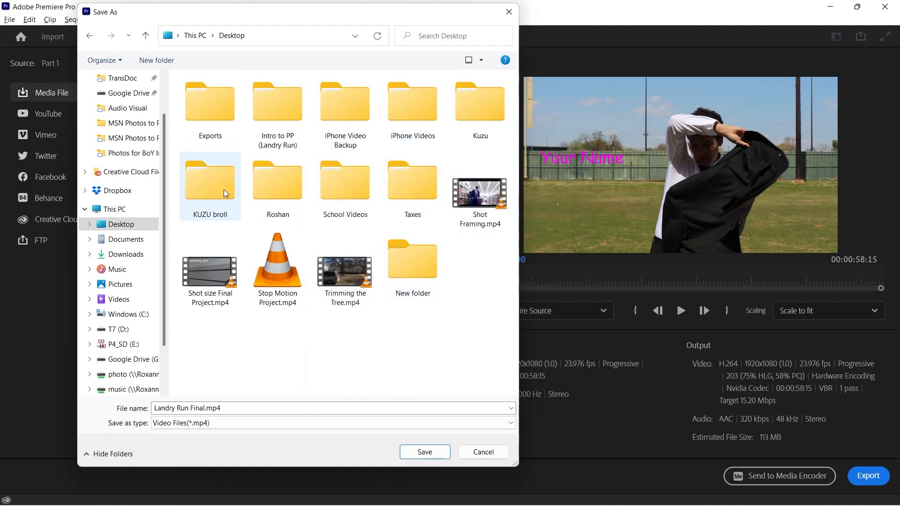
Save the export location as the existing Exports folder on the Desktop, keeping the file name Landry Run Final.mp4
click(230, 111)
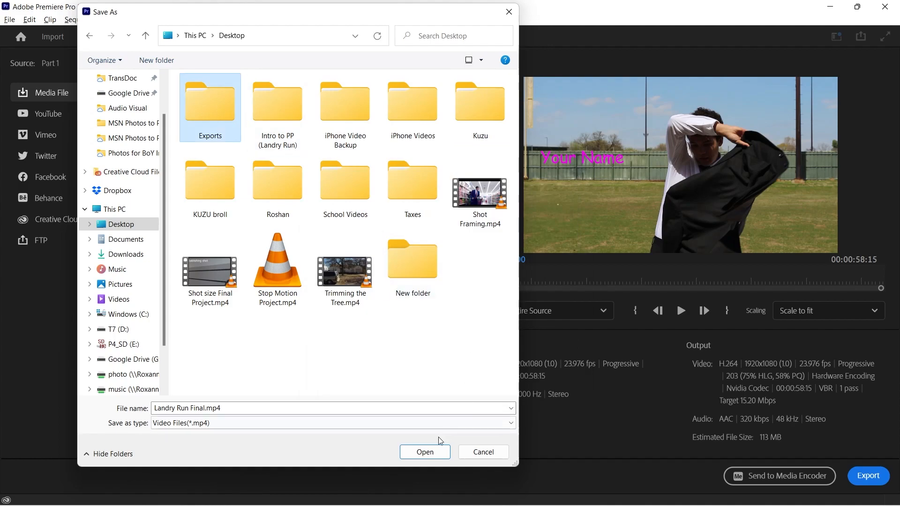
click(427, 453)
click(424, 452)
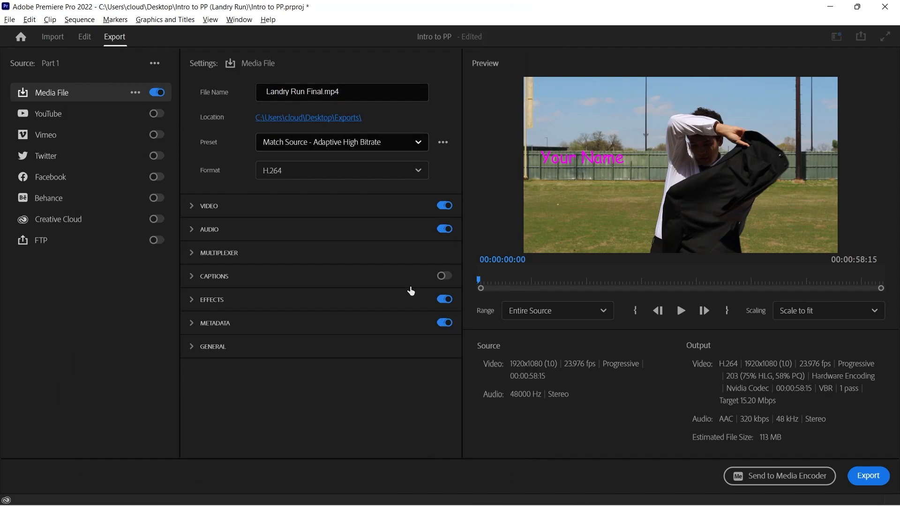
Check the range and format options, keep Entire Source and H.264, and export the video
click(531, 311)
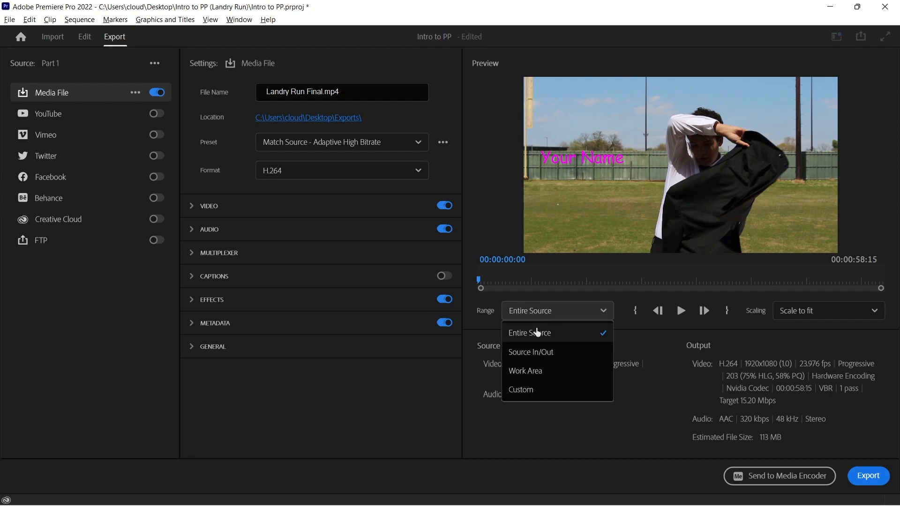
click(440, 113)
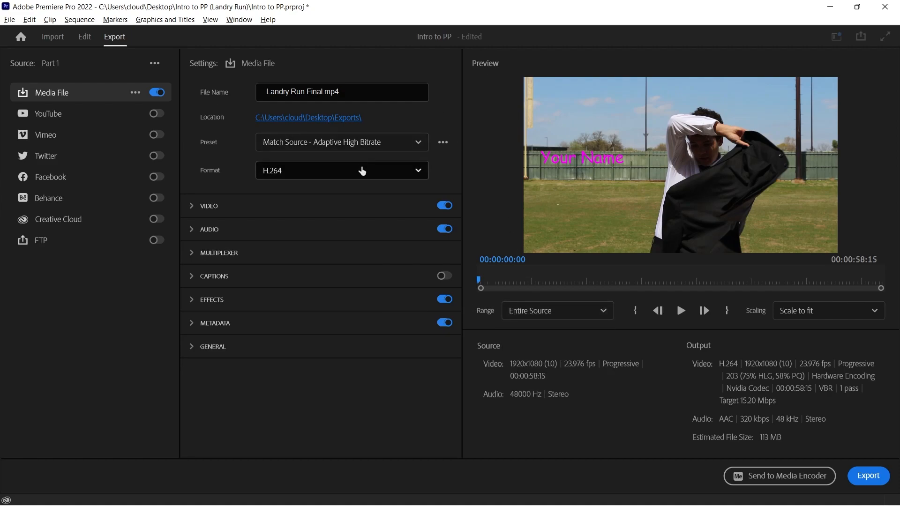
click(354, 176)
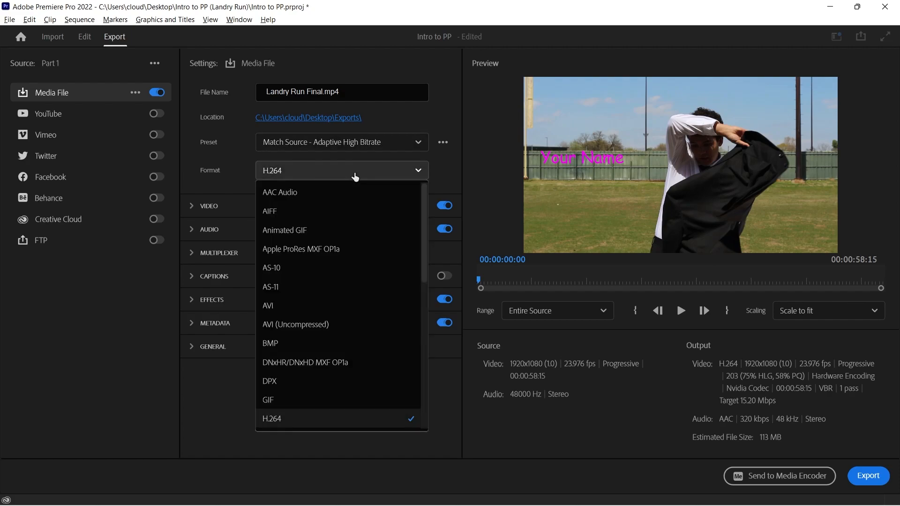
click(355, 177)
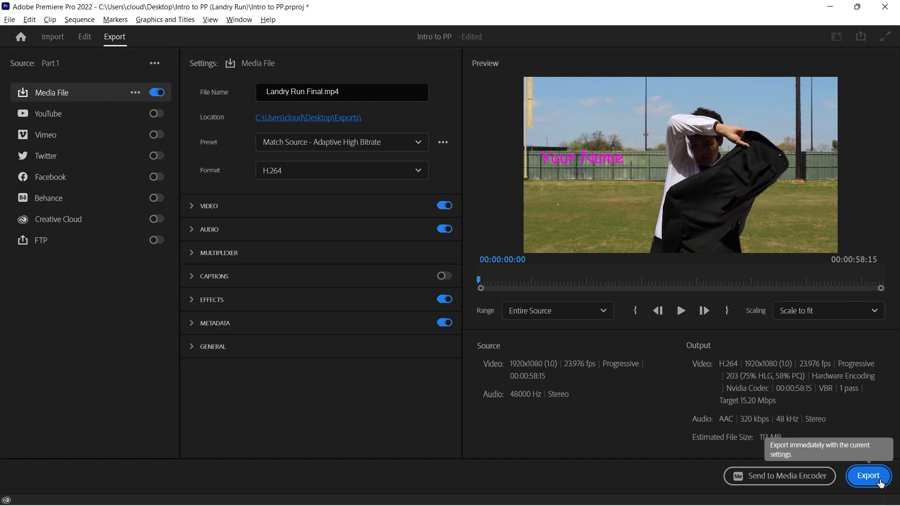
click(869, 476)
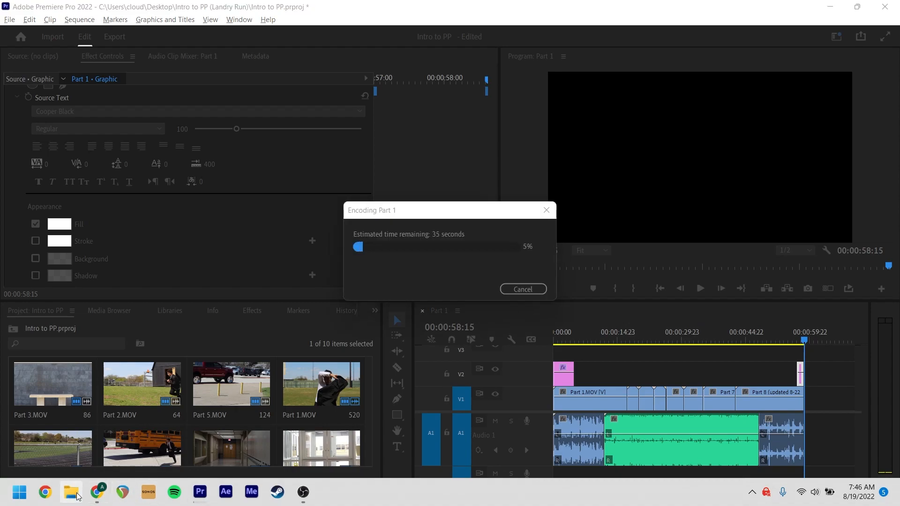
Open File Explorer during the encoding and move its window off this screen
click(71, 493)
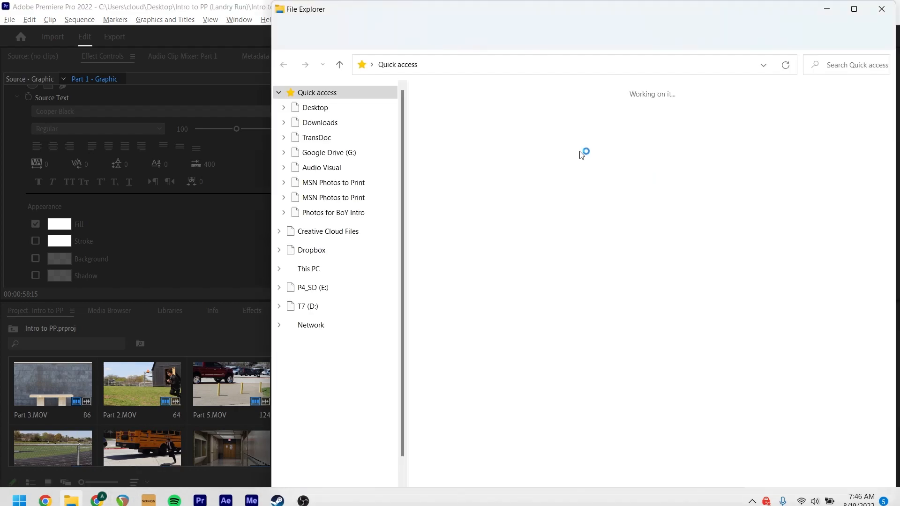
drag(715, 17, 899, 164)
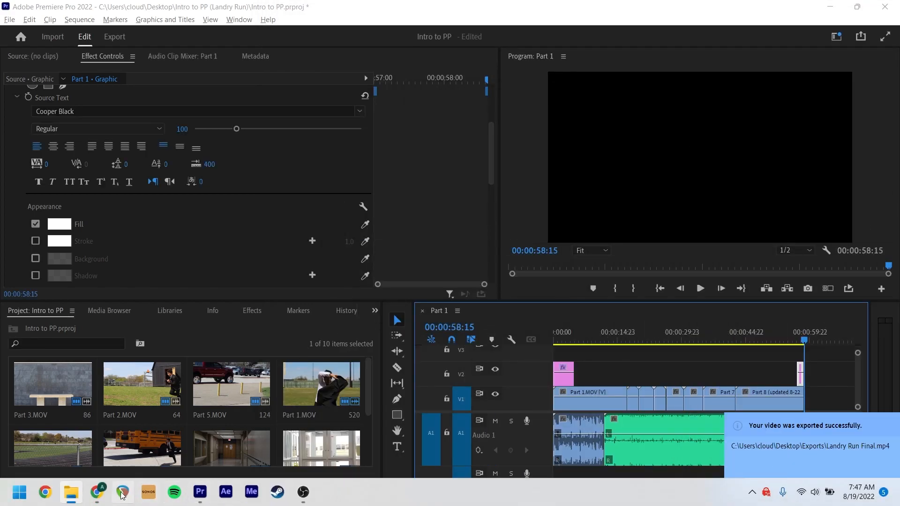
Switch to Chrome and show the Intro to Adobe Premiere Pro (Landry Run) assignment page in Canvas
click(98, 492)
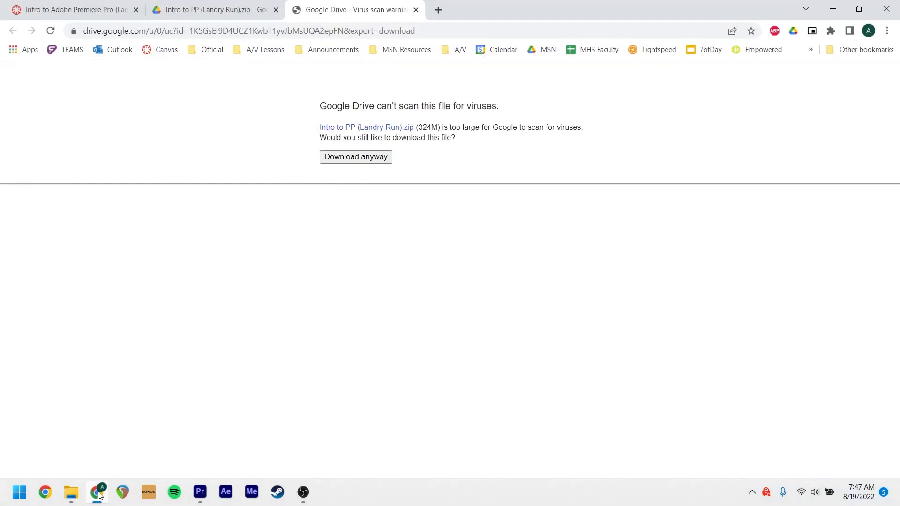
click(113, 10)
Try to view the Landry Run assignment as a student, leave Student View again and publish the assignment
click(738, 79)
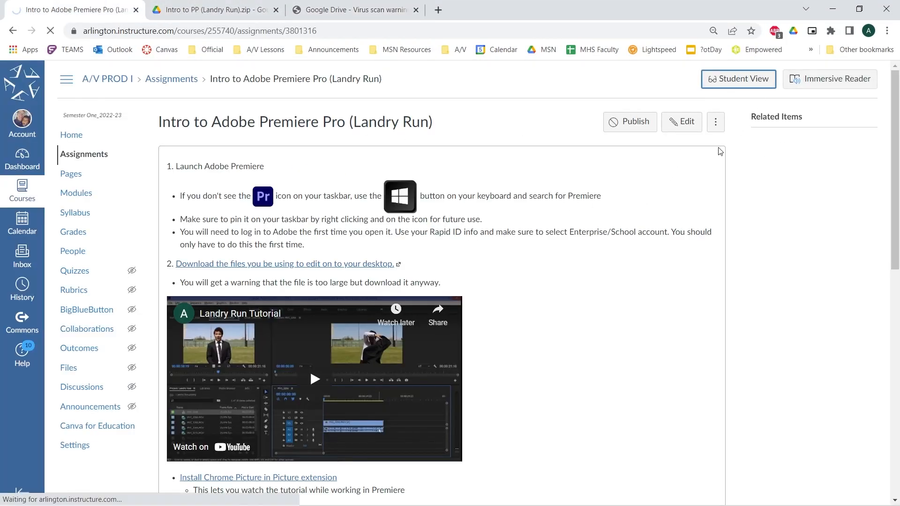
click(771, 492)
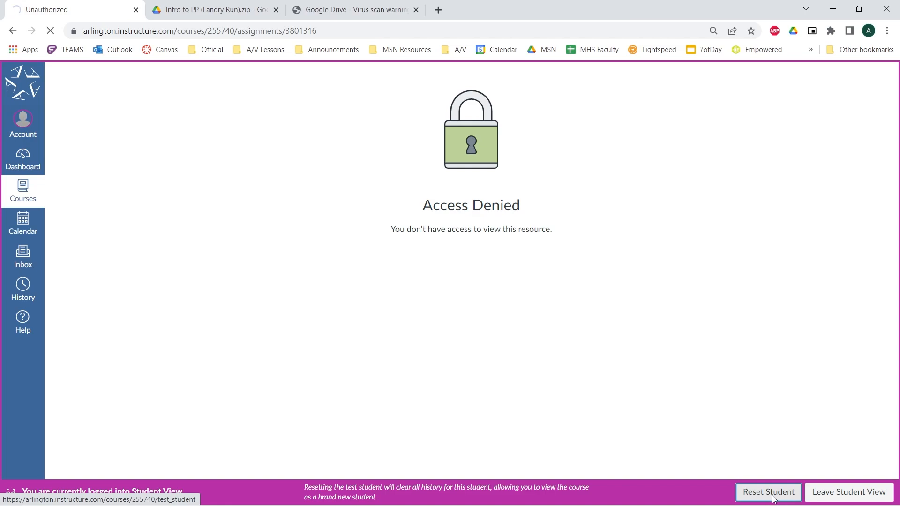
click(825, 493)
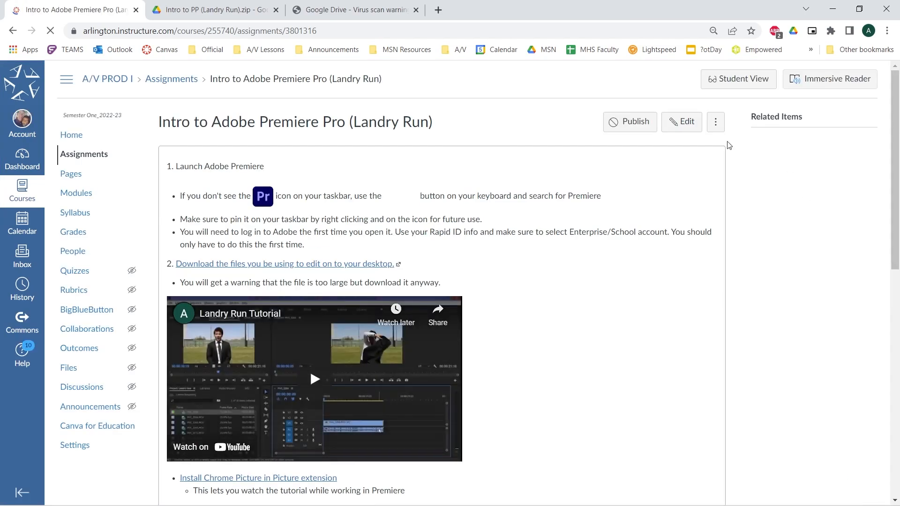
Enter Student View, start the Landry Run assignment and open the media submission dialog
click(740, 84)
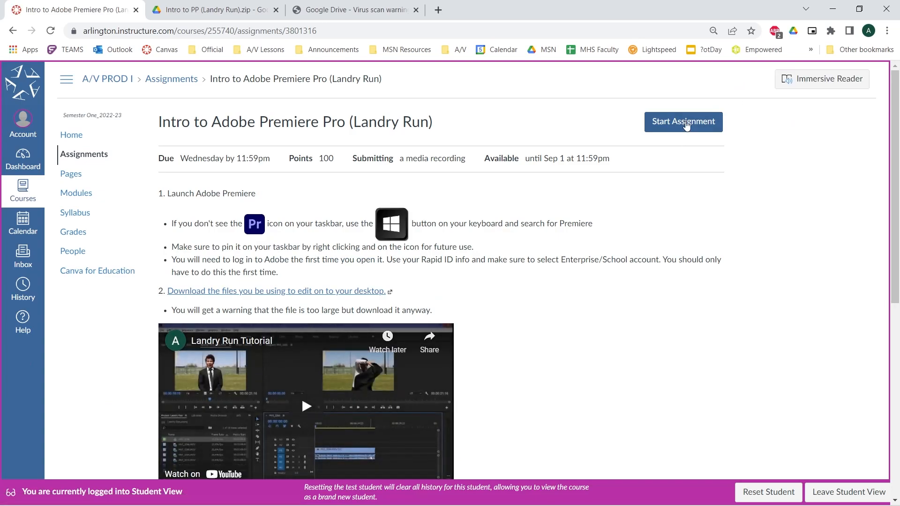
click(686, 126)
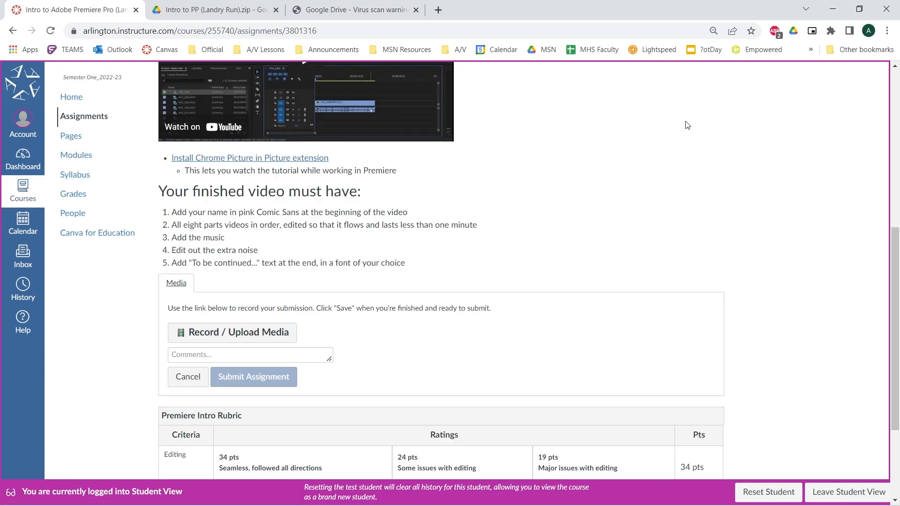
click(248, 335)
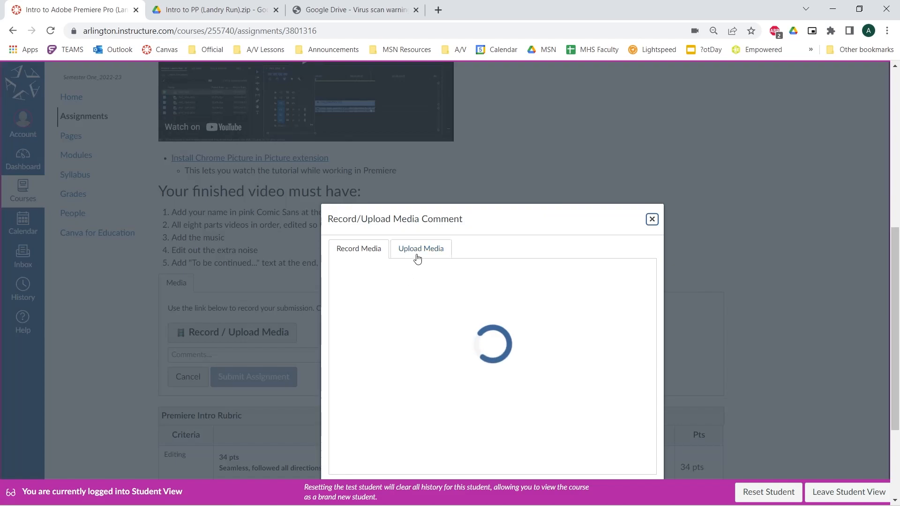
Upload Landry Run Final.mp4 from the Desktop's Exports folder as the video file for the submission
click(412, 189)
click(444, 223)
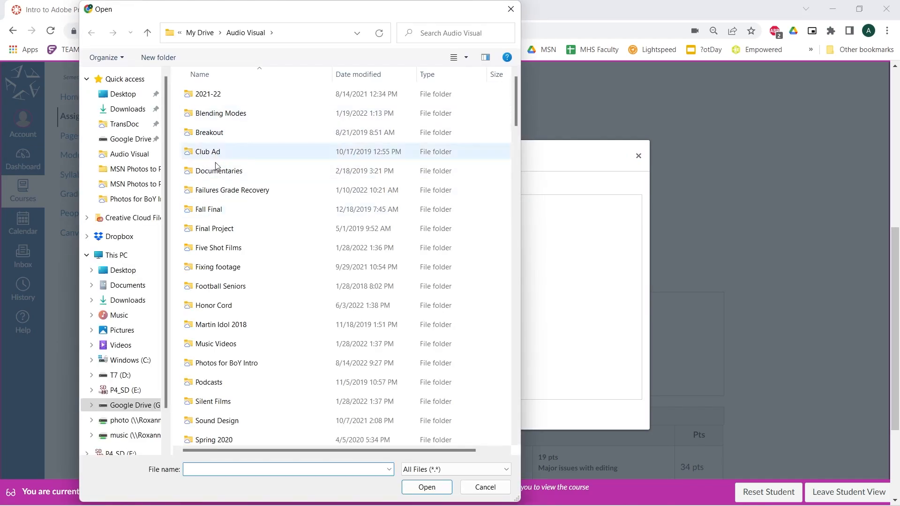
click(122, 94)
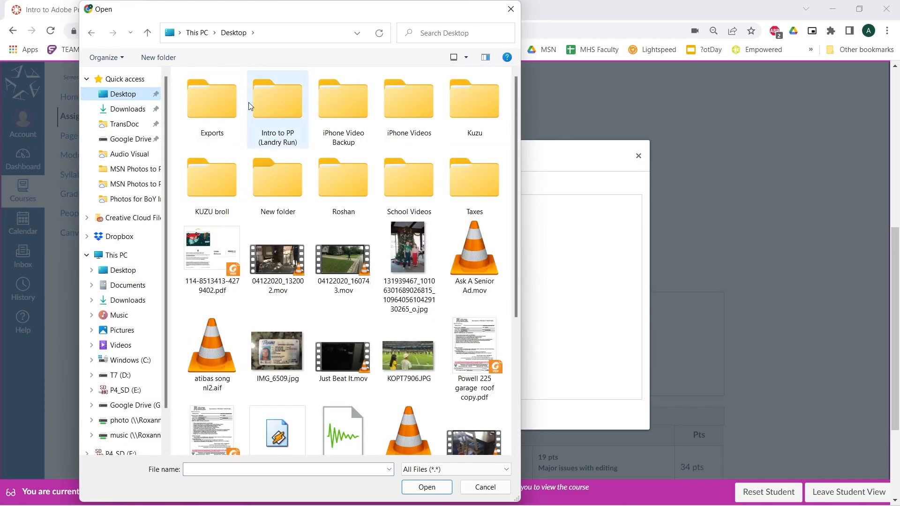
double_click(227, 103)
click(284, 112)
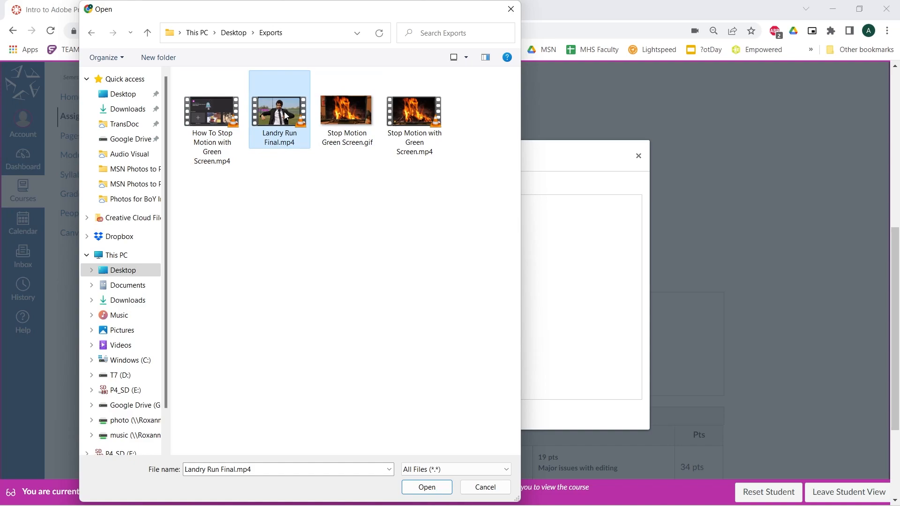
click(425, 488)
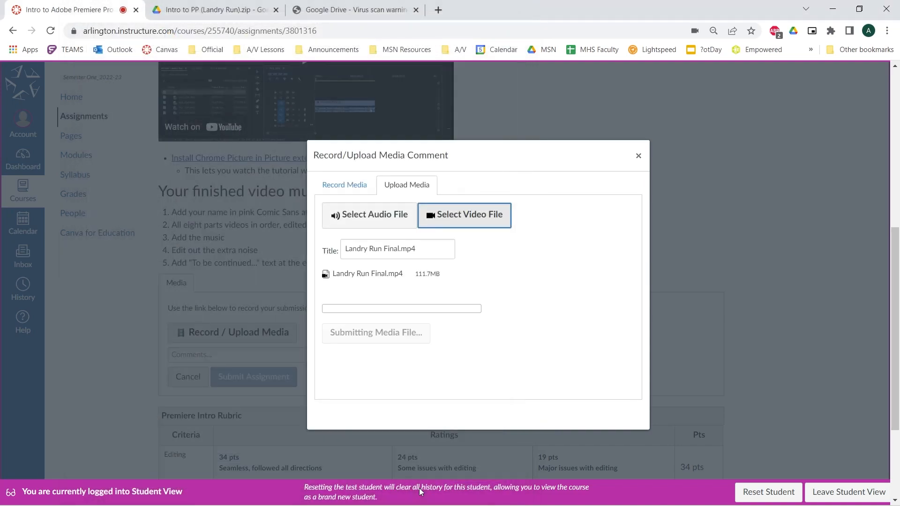